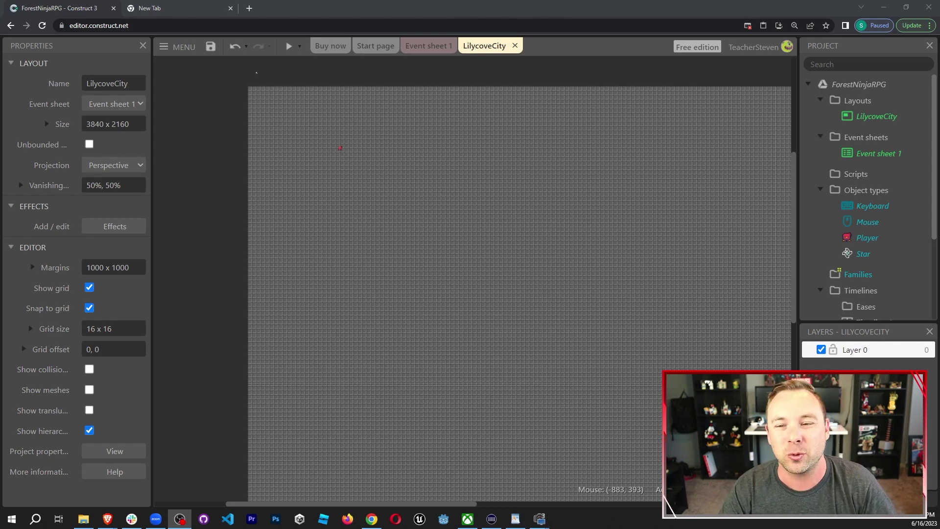
- Insert a new Sprite object and place it on the LilycoveCity layout
{"action": "right_click", "coordinate": [371, 196]}
{"action": "left_click", "coordinate": [422, 207]}
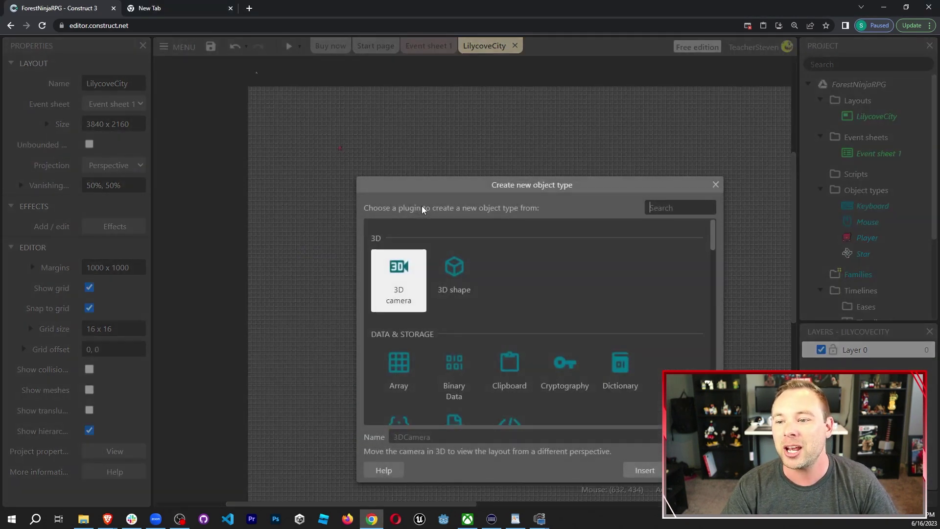
{"action": "type", "text": "sprite"}
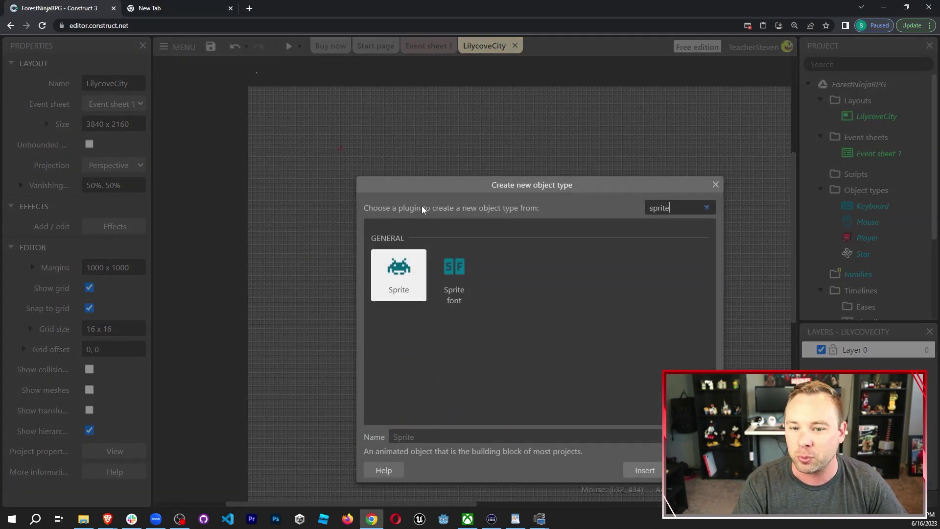
{"action": "double_click", "coordinate": [401, 267]}
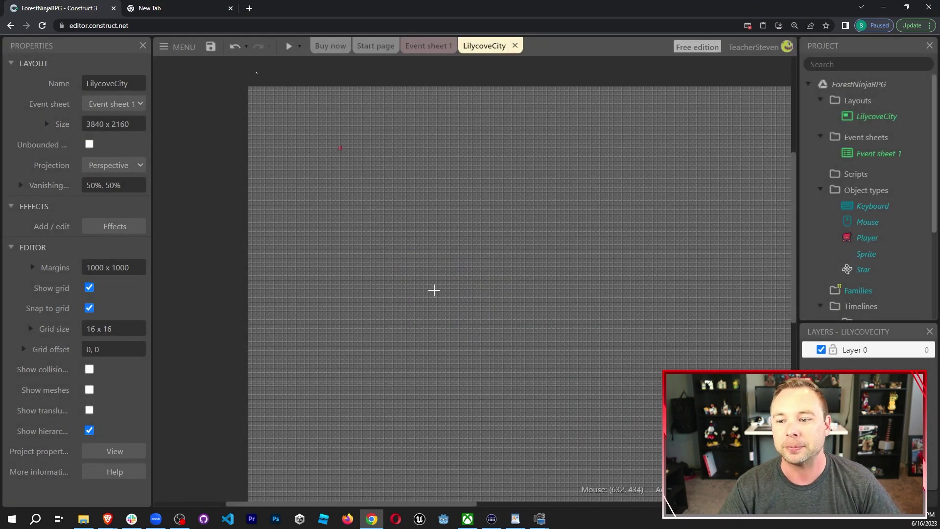
{"action": "left_click", "coordinate": [414, 181]}
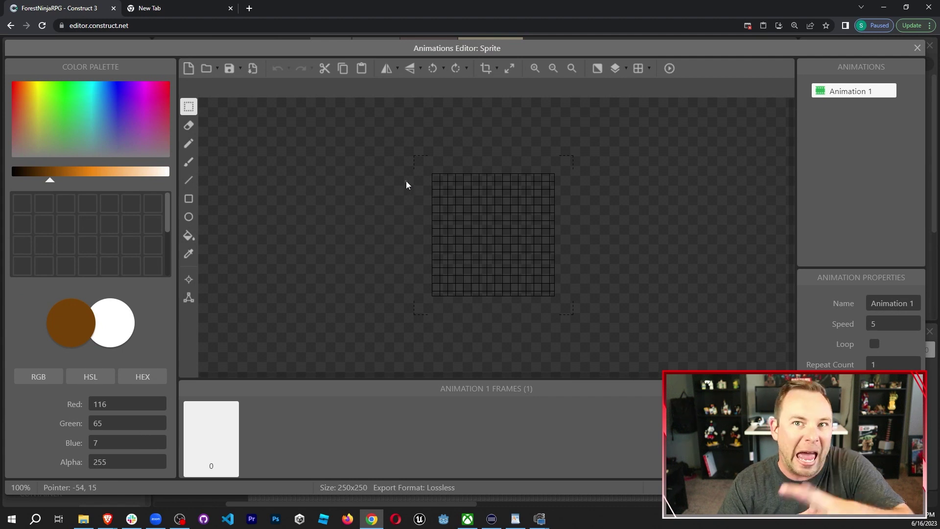
- Drag SpriteSheet.png from Actor > Monsters > Cyclope2 into the sprite's frames panel
{"action": "left_click", "coordinate": [83, 518]}
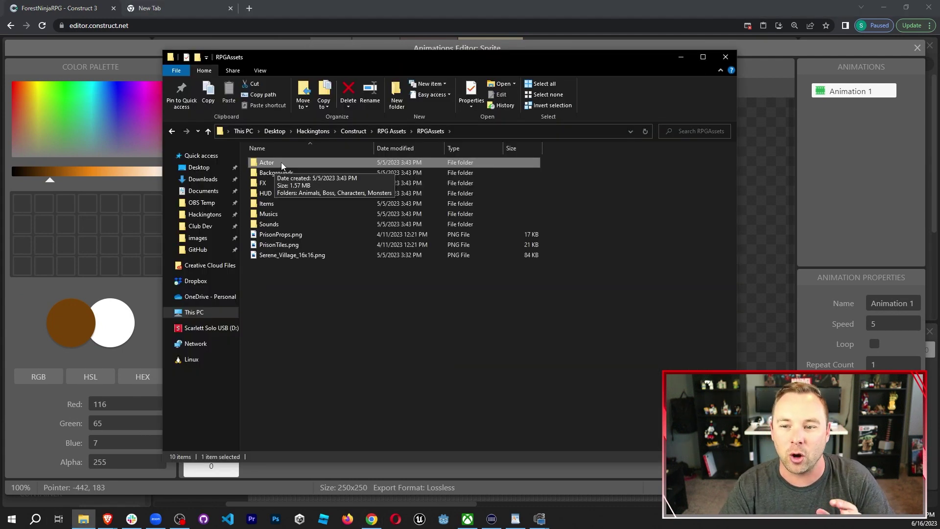
{"action": "double_click", "coordinate": [282, 163]}
{"action": "double_click", "coordinate": [274, 194]}
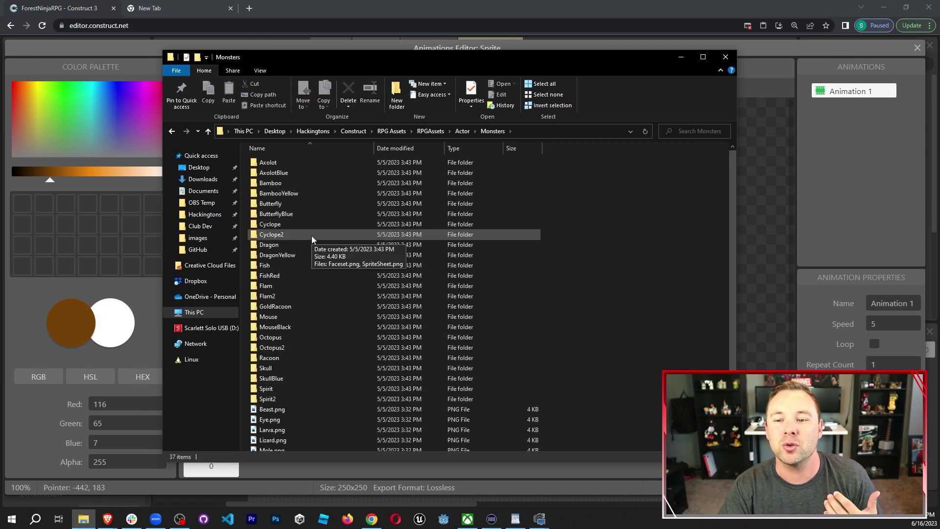
{"action": "double_click", "coordinate": [312, 236]}
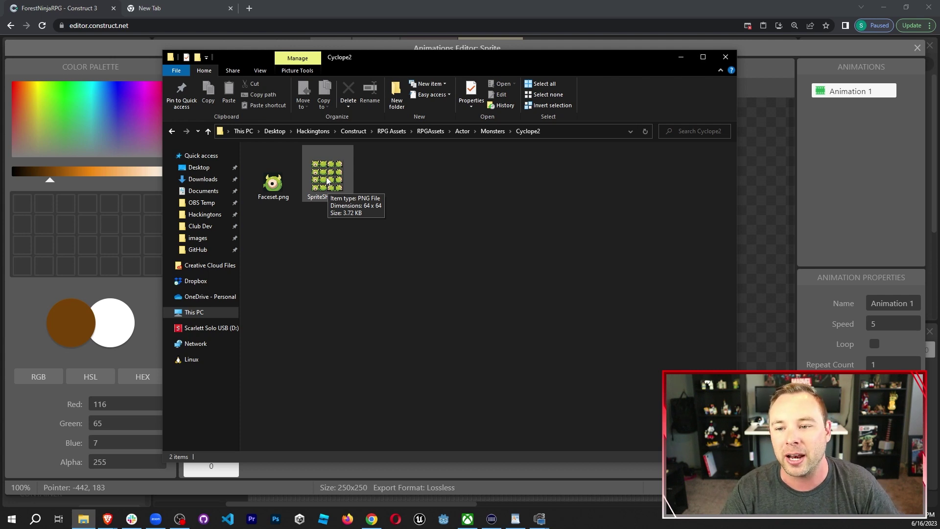
{"action": "left_click_drag", "start_coordinate": [326, 181], "coordinate": [656, 468]}
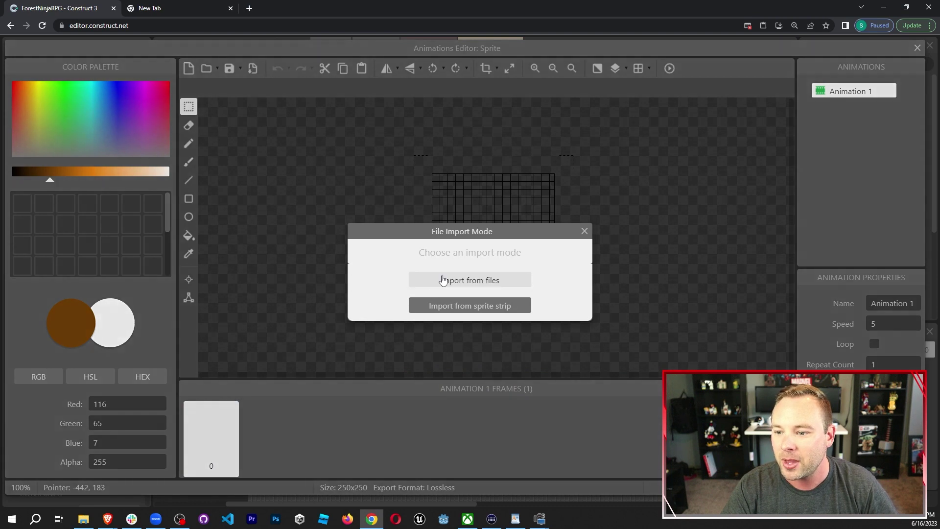
- Import the image as a sprite strip with 4 × 4 cells
{"action": "left_click", "coordinate": [475, 307]}
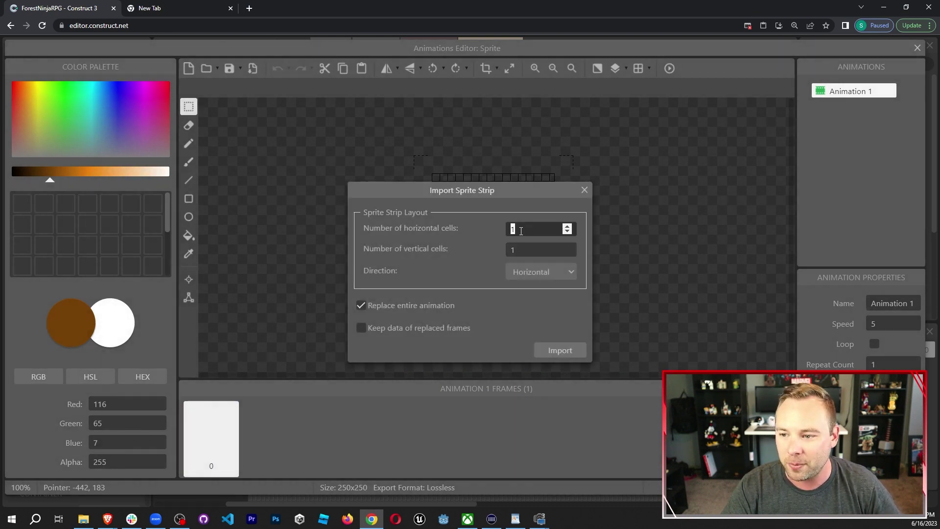
{"action": "type", "text": "4"}
{"action": "key", "text": "Tab"}
{"action": "type", "text": "4"}
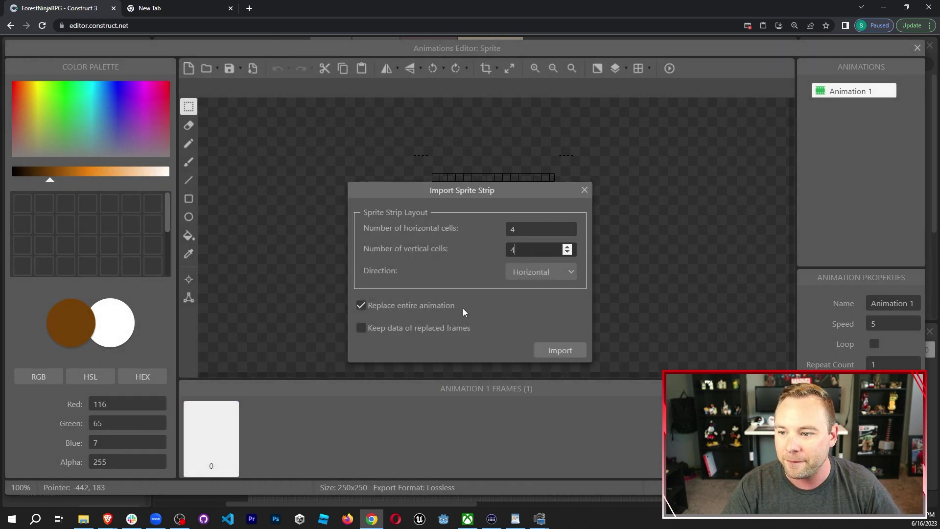
{"action": "left_click", "coordinate": [557, 351]}
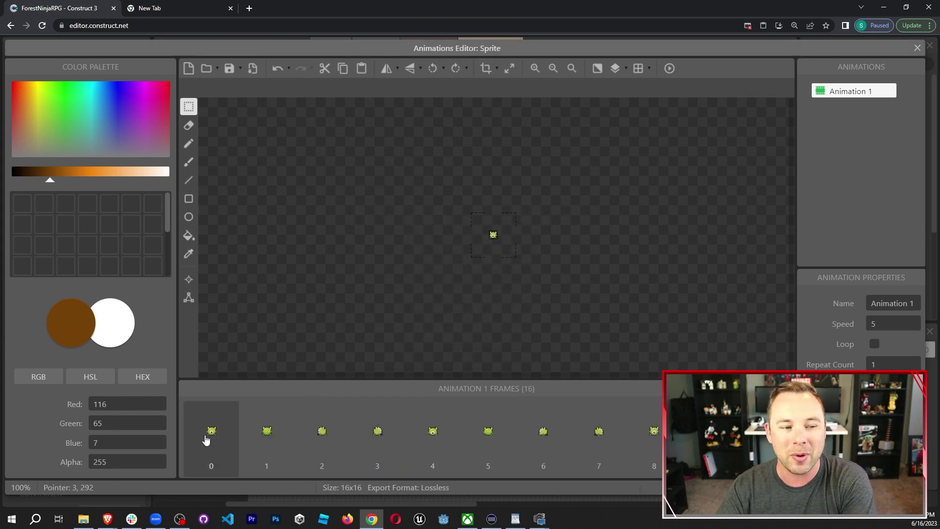
- Rename the animation Idle, delete frames 1–15, and crop the remaining frame
{"action": "left_click", "coordinate": [875, 304]}
{"action": "type", "text": "Idle"}
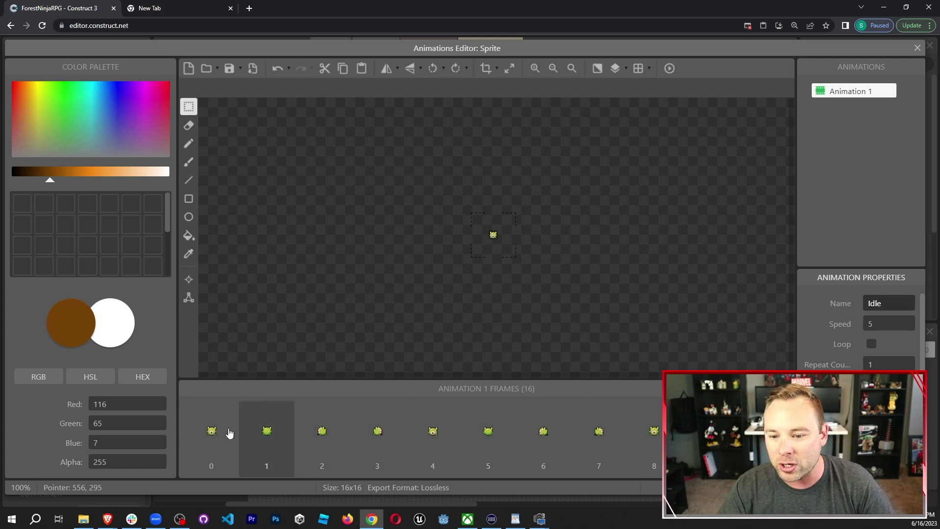
{"action": "left_click", "coordinate": [212, 437]}
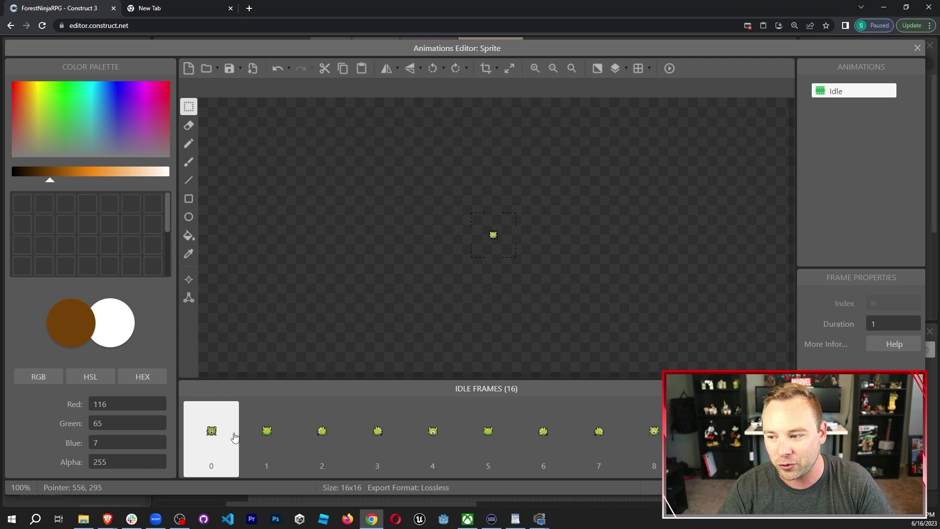
{"action": "left_click", "coordinate": [263, 436]}
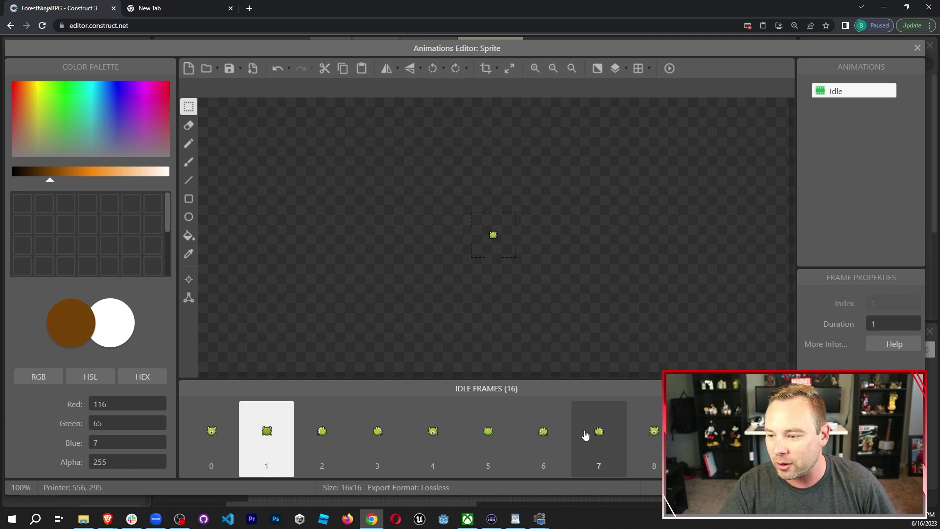
{"action": "scroll", "coordinate": [583, 434], "scroll_direction": "down", "scroll_amount": 5}
{"action": "left_click", "coordinate": [495, 442], "text": "shift"}
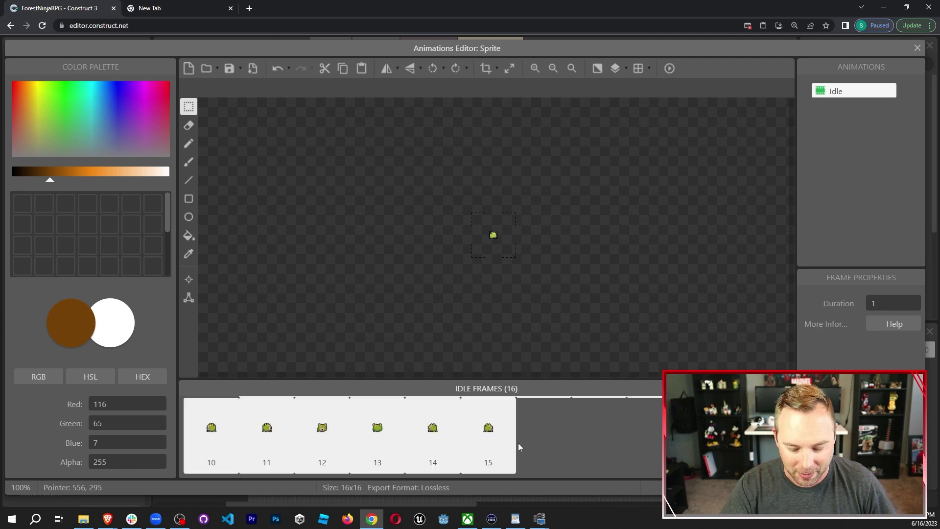
{"action": "key", "text": "Delete"}
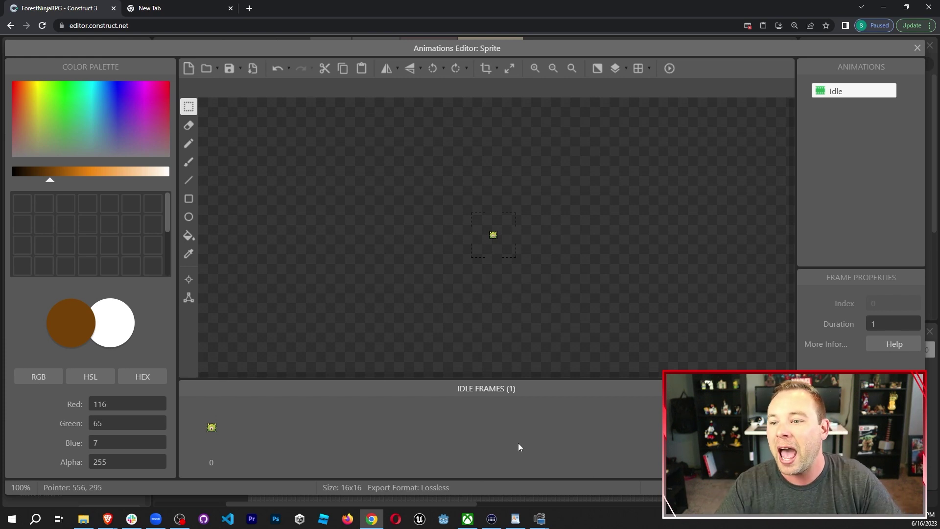
{"action": "left_click", "coordinate": [486, 68]}
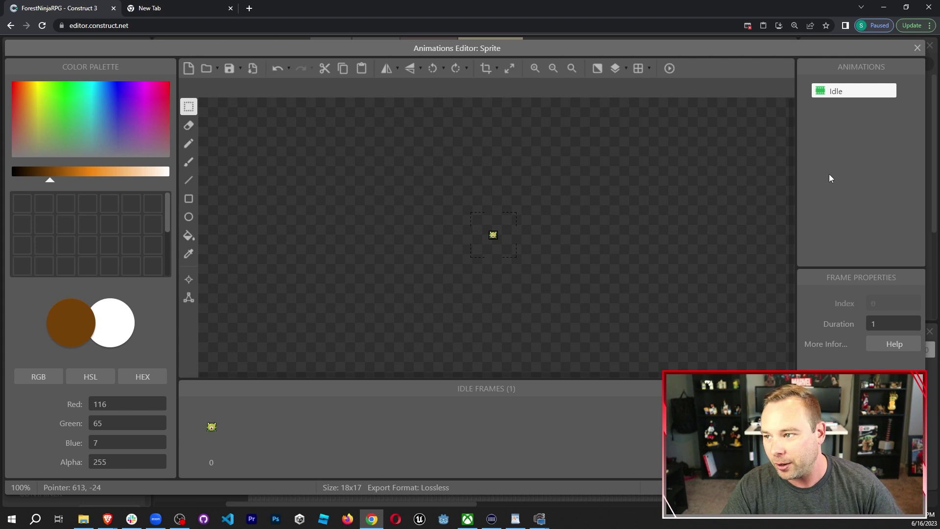
- Add a second animation named Walking
{"action": "left_click", "coordinate": [831, 178]}
{"action": "right_click", "coordinate": [850, 142]}
{"action": "left_click", "coordinate": [777, 154]}
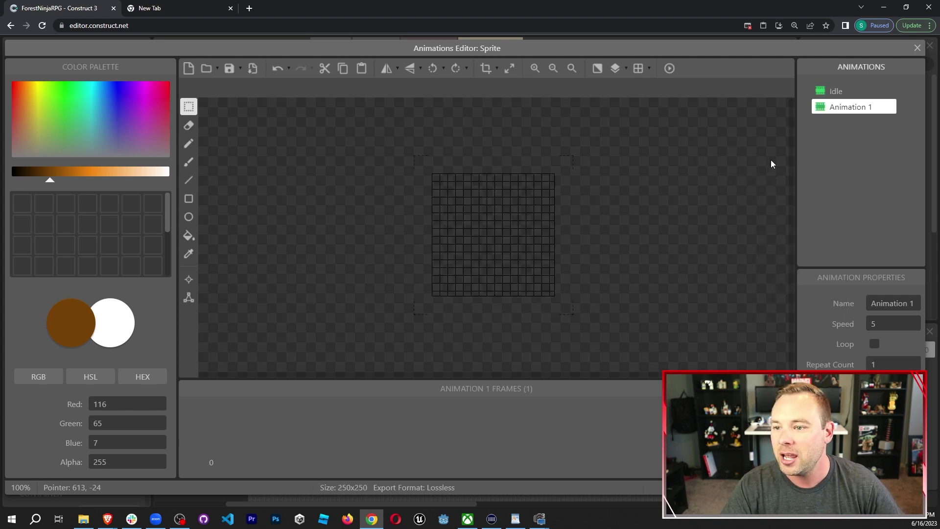
{"action": "left_click", "coordinate": [887, 303]}
{"action": "type", "text": "Walking"}
{"action": "key", "text": "Tab"}
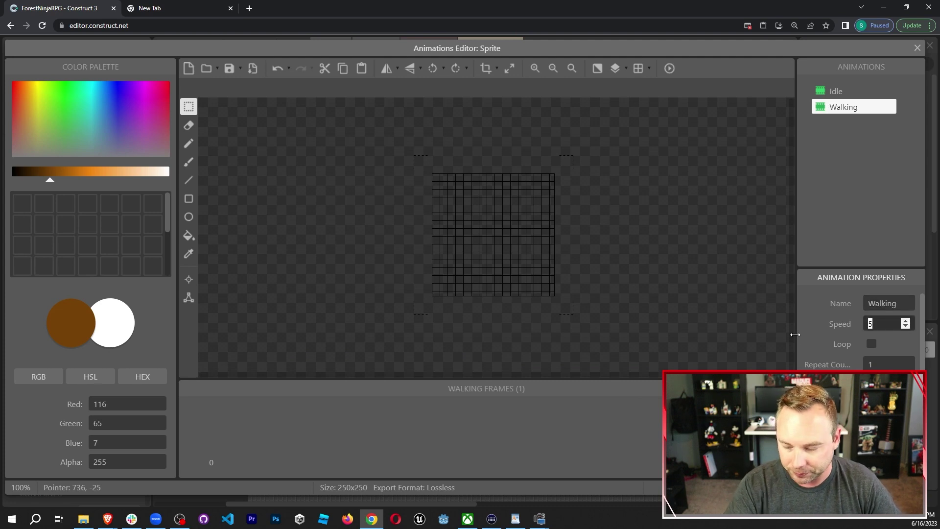
- Import SpriteSheet.png into Walking as a 4 × 4 sprite strip of 16 frames
{"action": "left_click", "coordinate": [420, 441]}
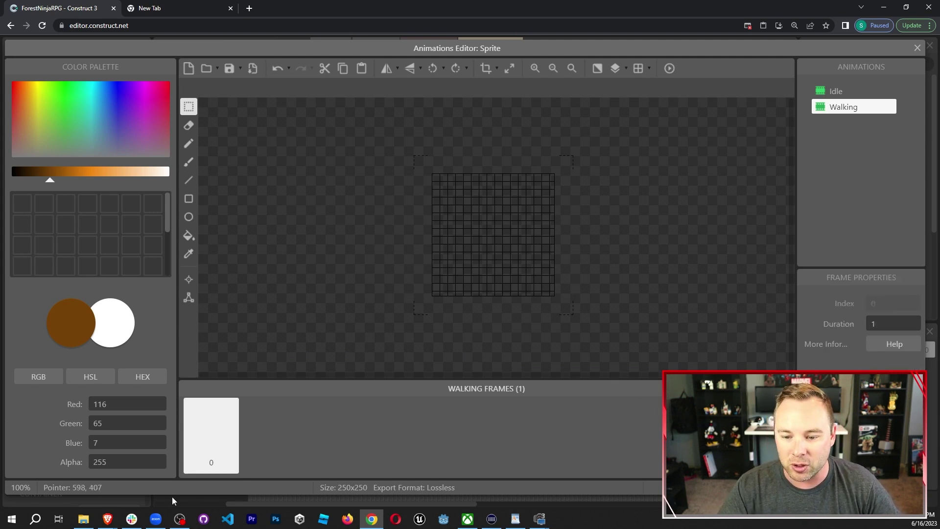
{"action": "left_click", "coordinate": [84, 519]}
{"action": "left_click_drag", "start_coordinate": [326, 188], "coordinate": [211, 468]}
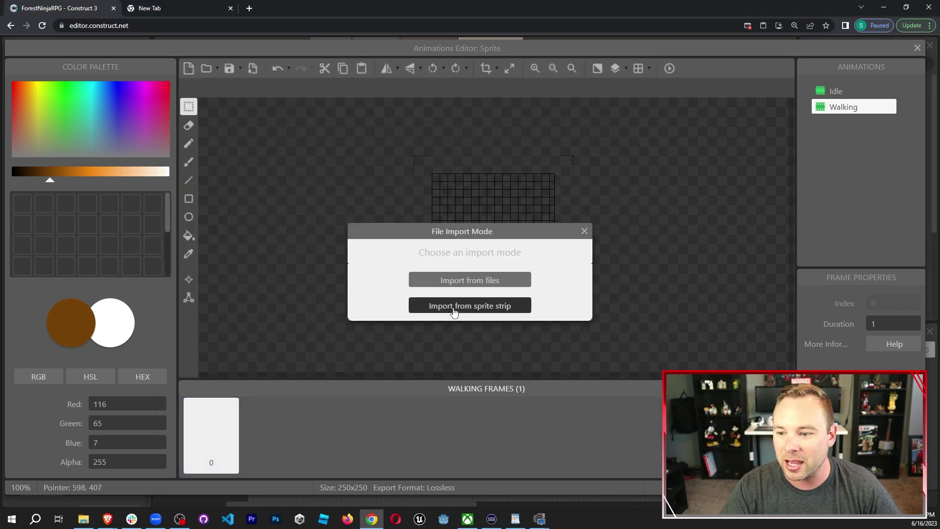
{"action": "left_click", "coordinate": [454, 307]}
{"action": "key", "text": "Tab"}
{"action": "type", "text": "4"}
{"action": "left_click", "coordinate": [545, 353]}
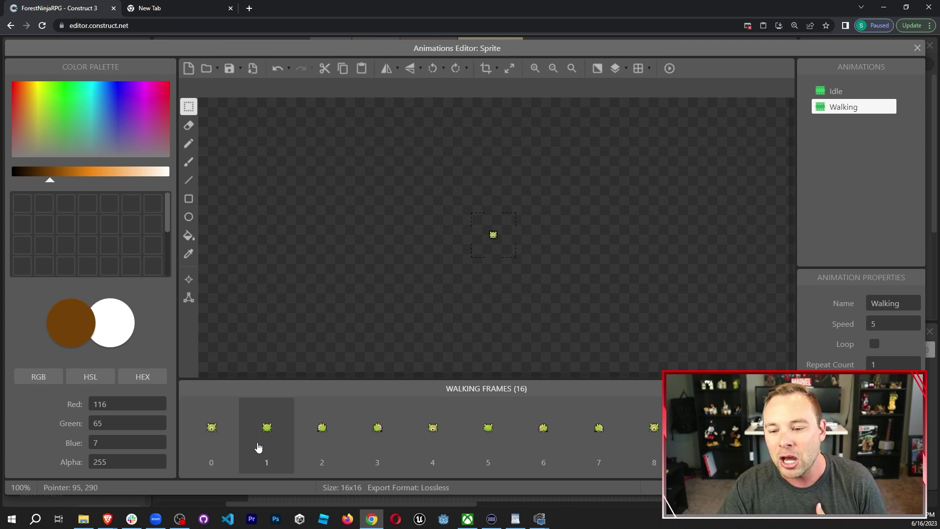
{"action": "left_click", "coordinate": [272, 452]}
- Delete the extra Walking frames, leaving four 16x16 frames
{"action": "key", "text": "Delete"}
{"action": "left_click", "coordinate": [271, 452]}
{"action": "key", "text": "Delete"}
{"action": "left_click", "coordinate": [272, 451]}
{"action": "key", "text": "Delete"}
{"action": "left_click", "coordinate": [332, 442]}
{"action": "key", "text": "Delete"}
{"action": "left_click", "coordinate": [331, 443]}
{"action": "key", "text": "Delete"}
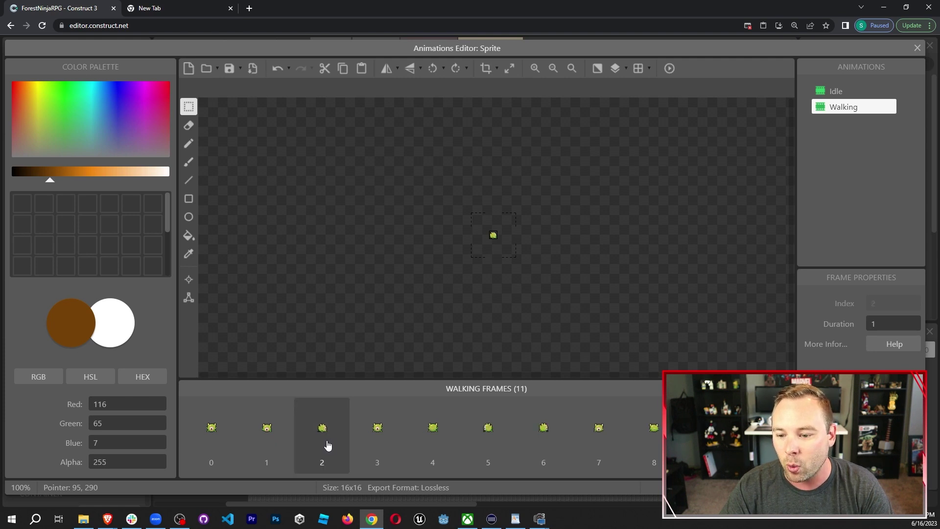
{"action": "left_click", "coordinate": [329, 444]}
{"action": "key", "text": "Delete"}
{"action": "left_click", "coordinate": [381, 447]}
{"action": "key", "text": "Delete"}
{"action": "left_click", "coordinate": [380, 447]}
{"action": "key", "text": "Delete"}
{"action": "left_click", "coordinate": [379, 445]}
{"action": "key", "text": "Delete"}
{"action": "left_click", "coordinate": [433, 450]}
{"action": "key", "text": "Delete"}
{"action": "left_click", "coordinate": [434, 451]}
{"action": "key", "text": "Delete"}
{"action": "left_click", "coordinate": [434, 449]}
{"action": "key", "text": "Delete"}
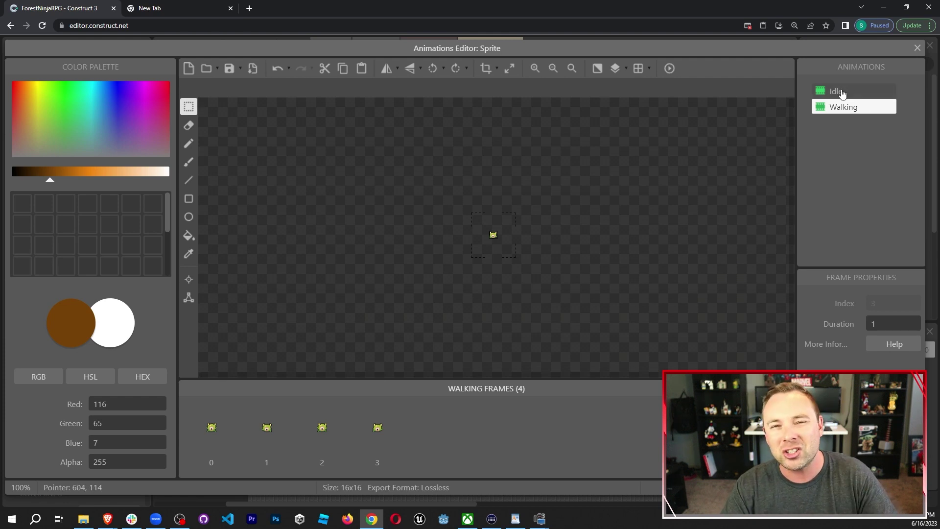
- Review the Idle and Walking animations, then close the animations editor
{"action": "left_click", "coordinate": [853, 94]}
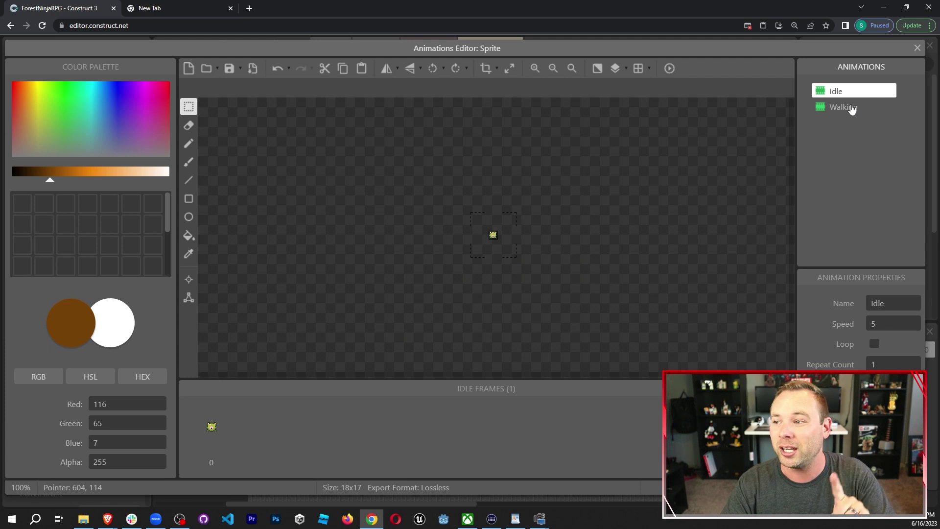
{"action": "left_click", "coordinate": [852, 108]}
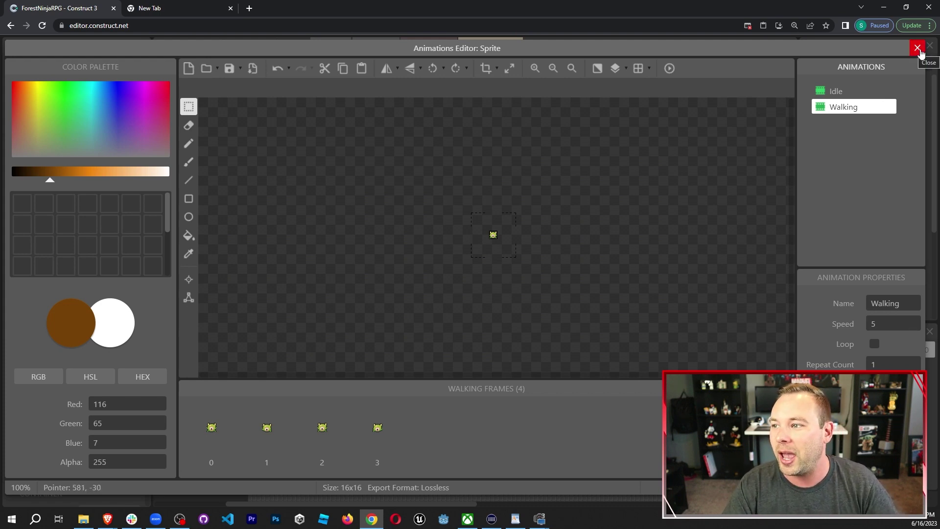
{"action": "left_click", "coordinate": [918, 48]}
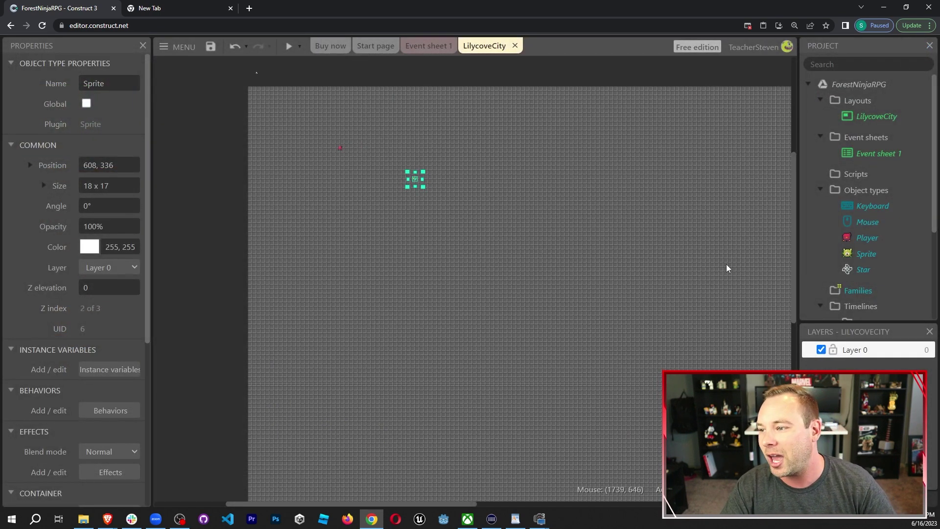
- Rename the Sprite object type to Enemy in Properties
{"action": "left_click", "coordinate": [863, 255]}
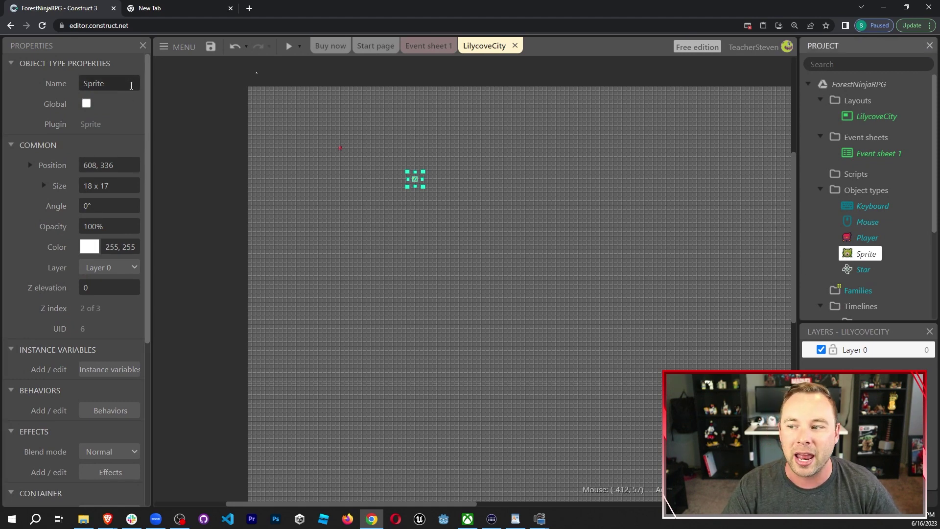
{"action": "left_click", "coordinate": [125, 83]}
{"action": "type", "text": "Enemy"}
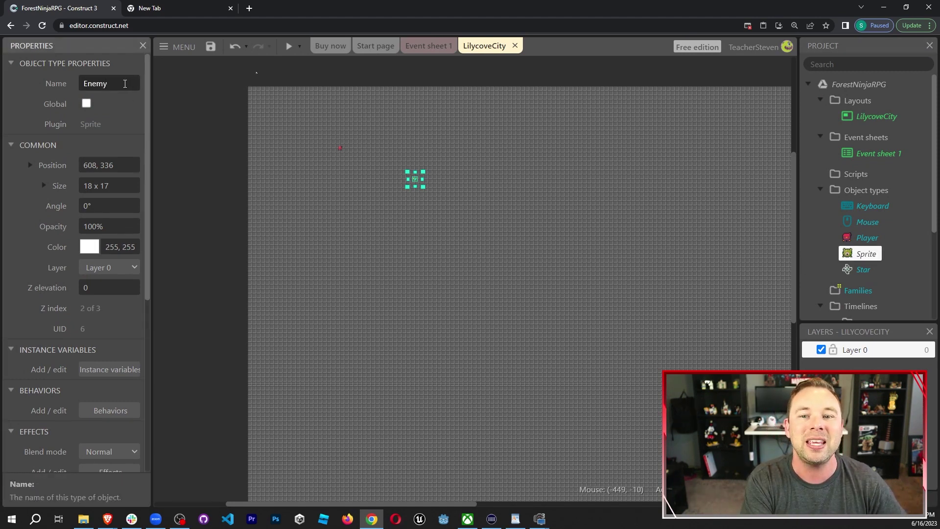
{"action": "key", "text": "Return"}
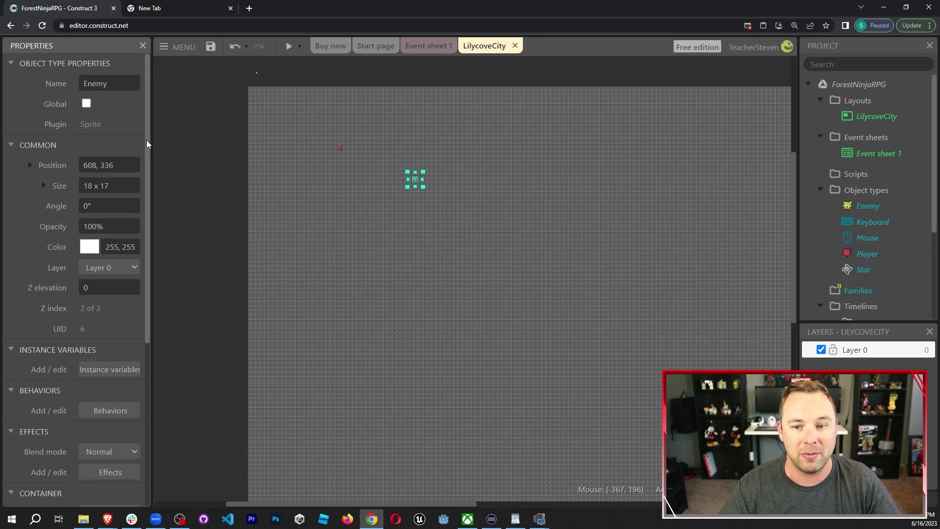
{"action": "scroll", "coordinate": [132, 338], "scroll_direction": "down", "scroll_amount": 3}
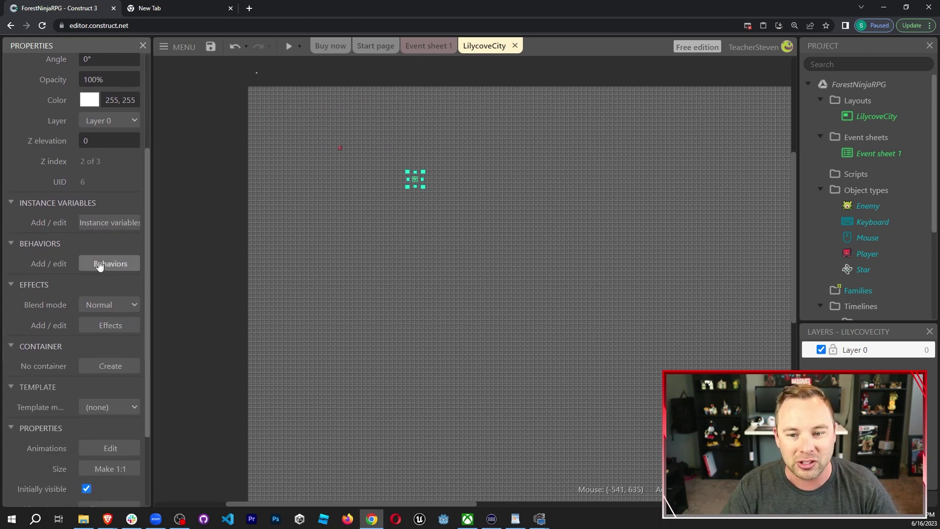
- Add the Line of sight behavior to Enemy by searching 'sight'
{"action": "left_click", "coordinate": [97, 267]}
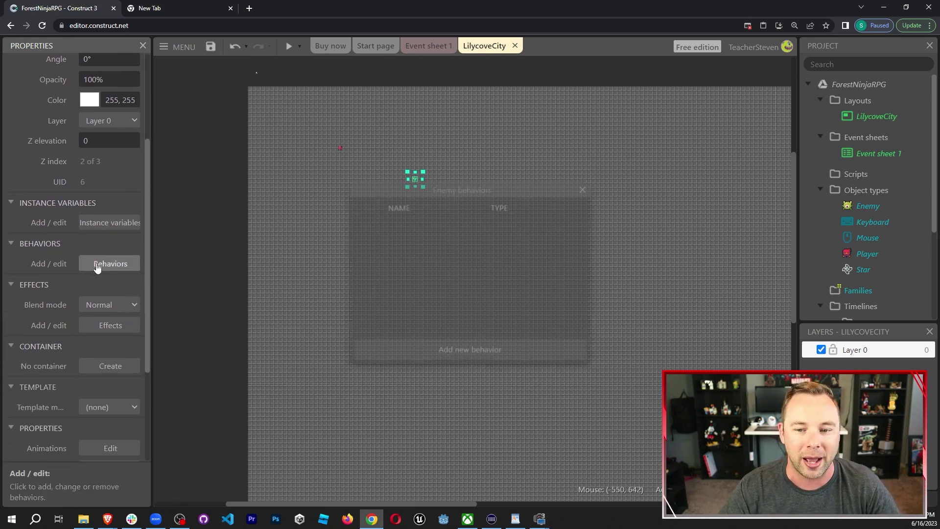
{"action": "left_click", "coordinate": [455, 355]}
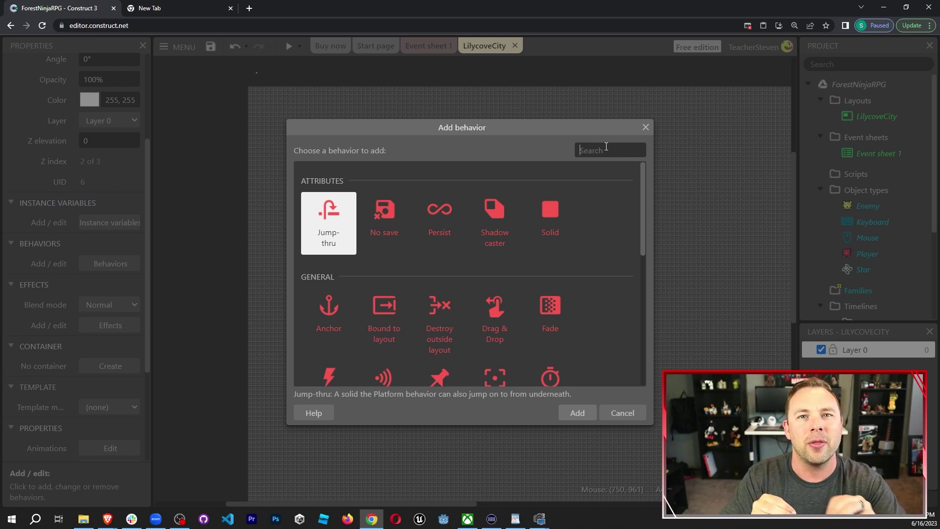
{"action": "type", "text": "see"}
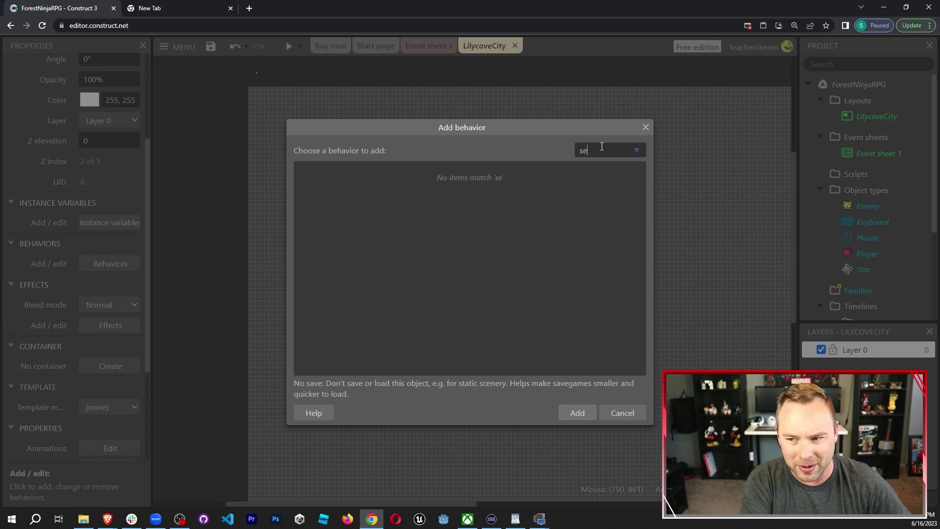
{"action": "key", "text": "BackSpace"}
{"action": "key", "text": "BackSpace"}
{"action": "key", "text": "BackSpace"}
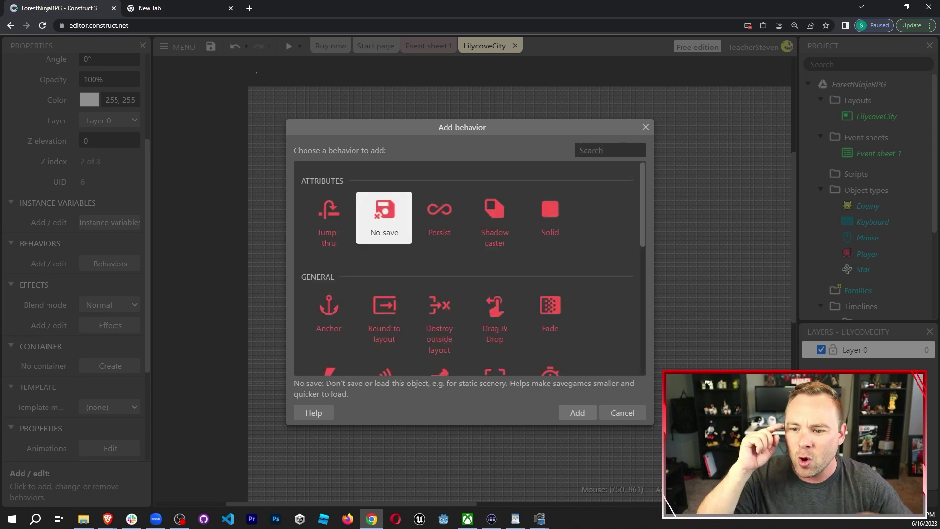
{"action": "type", "text": "sight"}
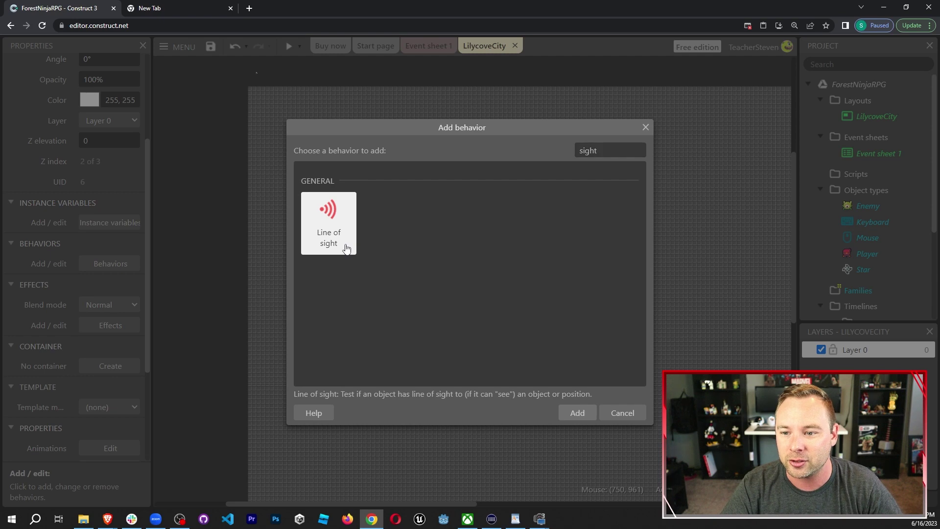
{"action": "double_click", "coordinate": [346, 248]}
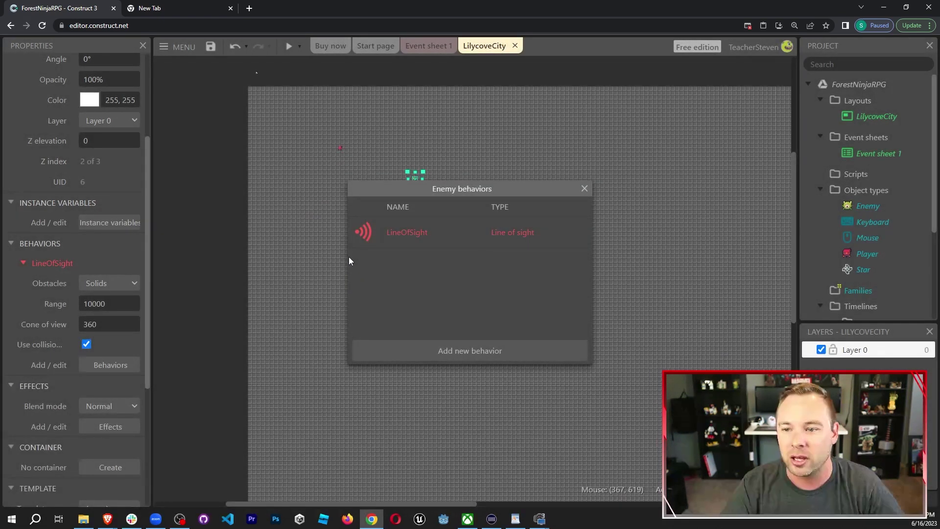
- Add the Move To and Flash behaviors to Enemy and close the behaviors dialog
{"action": "left_click", "coordinate": [434, 350]}
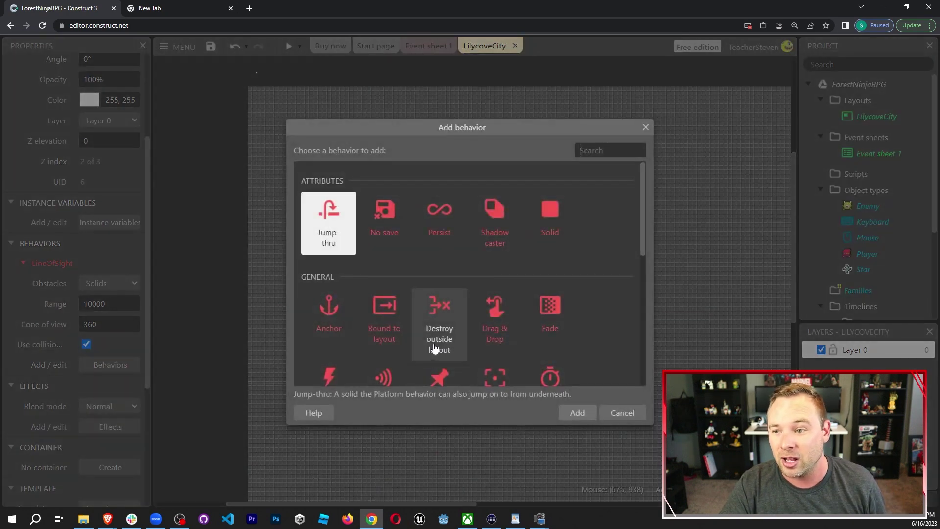
{"action": "type", "text": "move"}
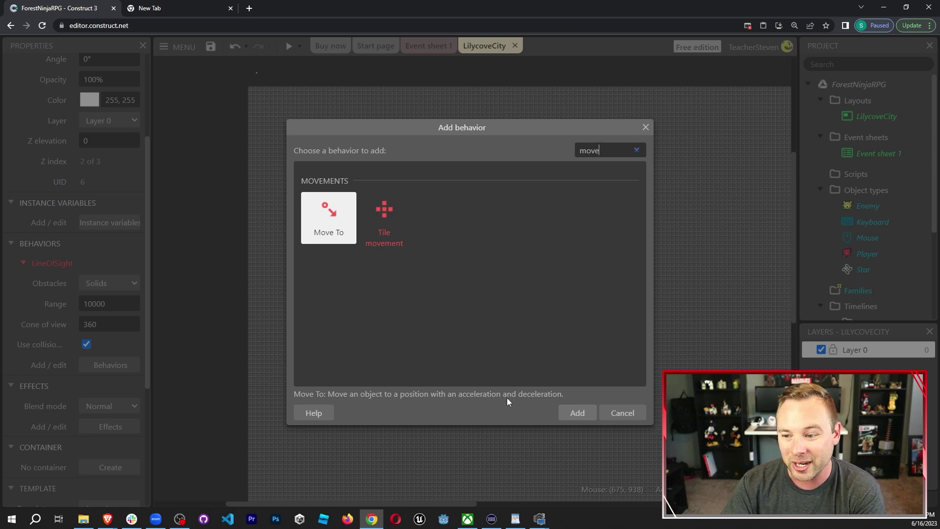
{"action": "double_click", "coordinate": [331, 224]}
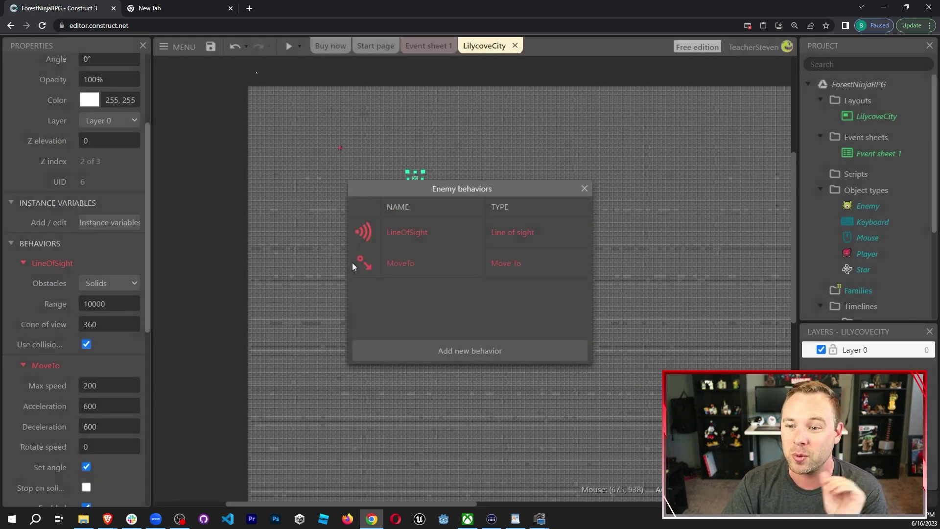
{"action": "left_click", "coordinate": [425, 353]}
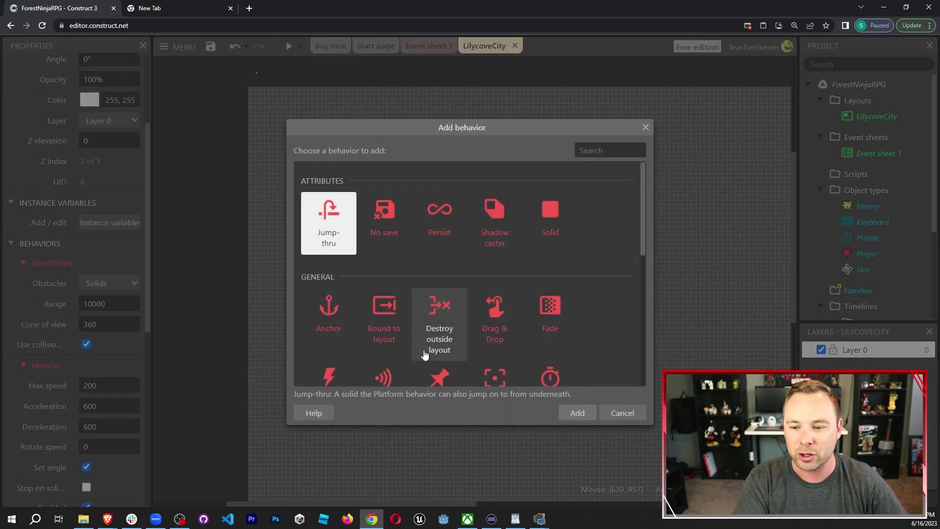
{"action": "type", "text": "flash"}
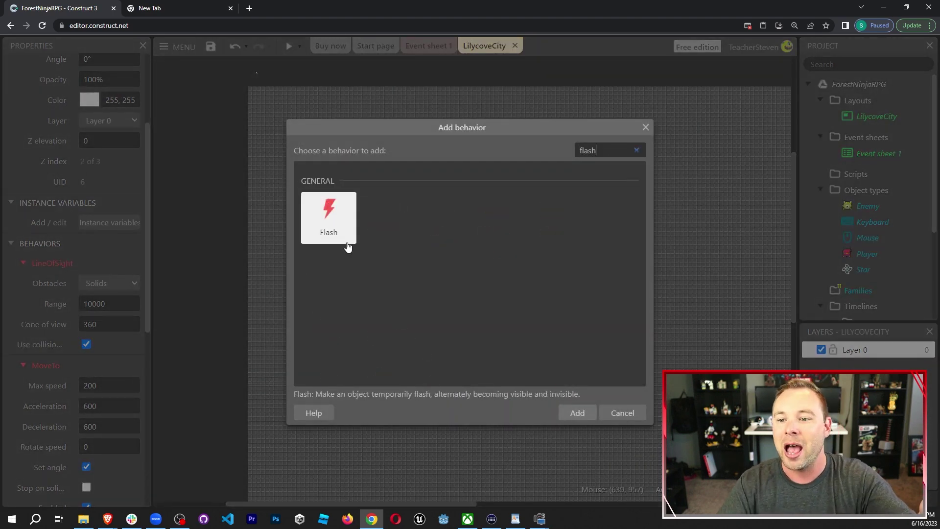
{"action": "double_click", "coordinate": [347, 247]}
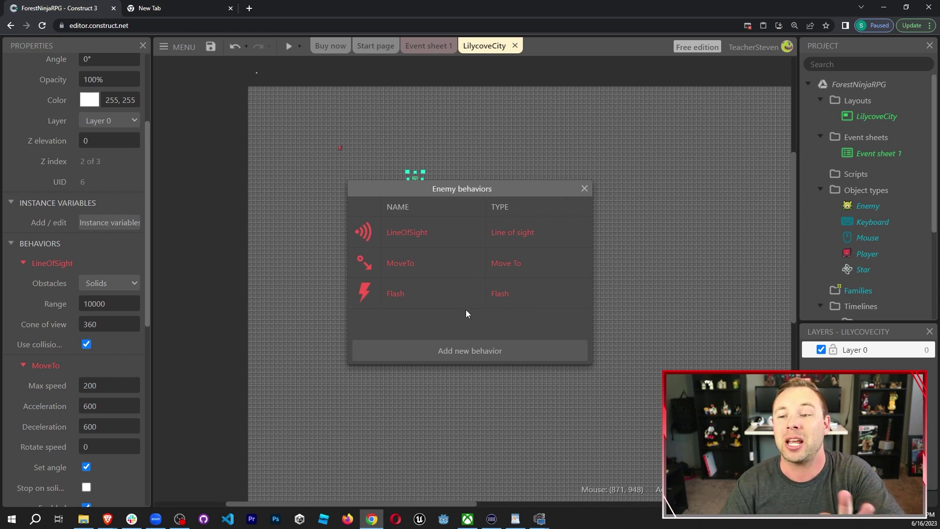
{"action": "left_click", "coordinate": [585, 190]}
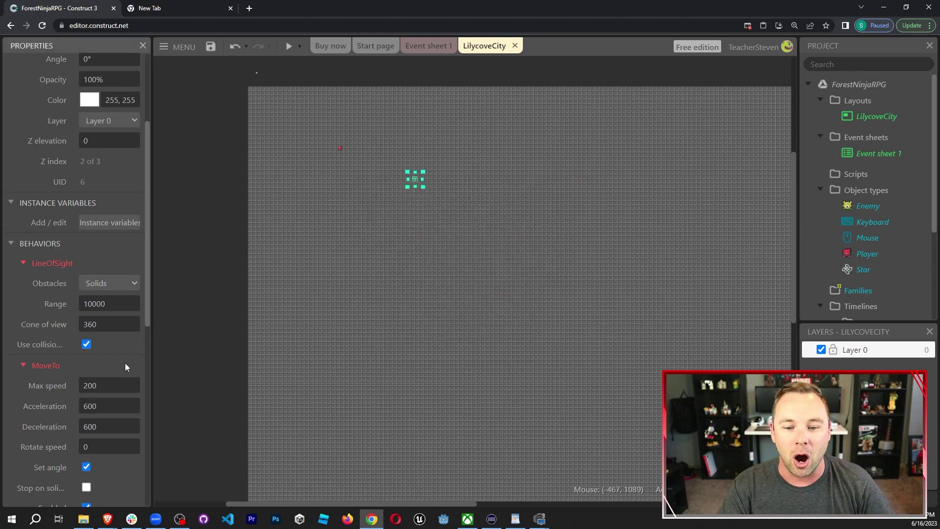
- Set Enemy's MoveTo max speed to 50, stop on solids, and disable Set angle
{"action": "scroll", "coordinate": [125, 352], "scroll_direction": "down", "scroll_amount": 1}
{"action": "scroll", "coordinate": [125, 352], "scroll_direction": "down", "scroll_amount": 2}
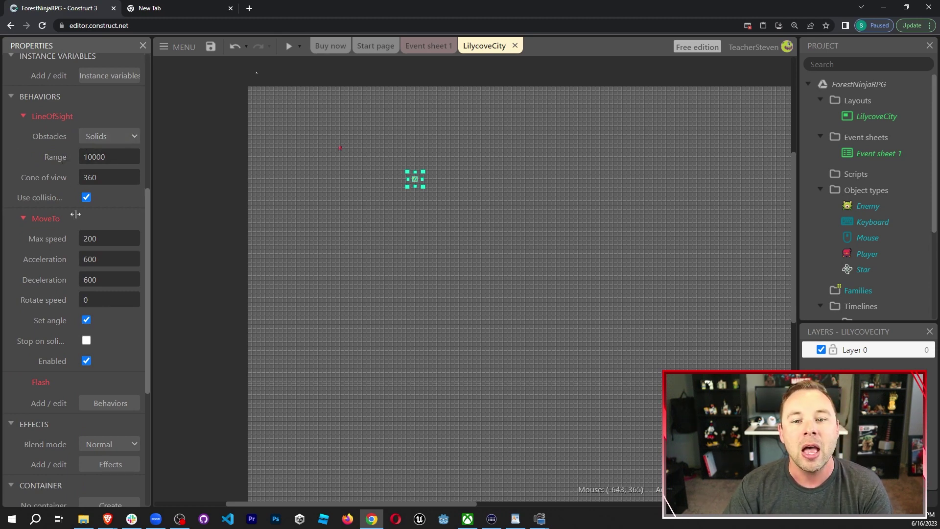
{"action": "left_click", "coordinate": [103, 239]}
{"action": "type", "text": "50"}
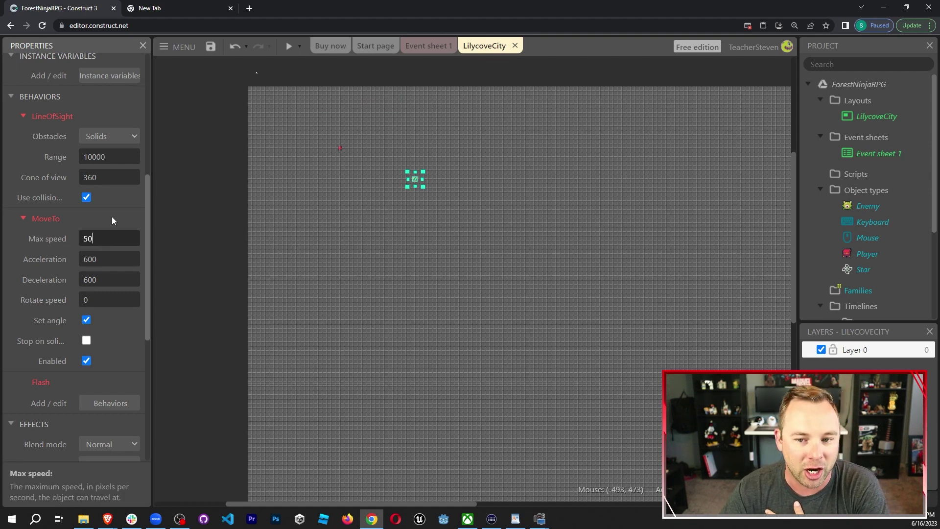
{"action": "left_click", "coordinate": [111, 217]}
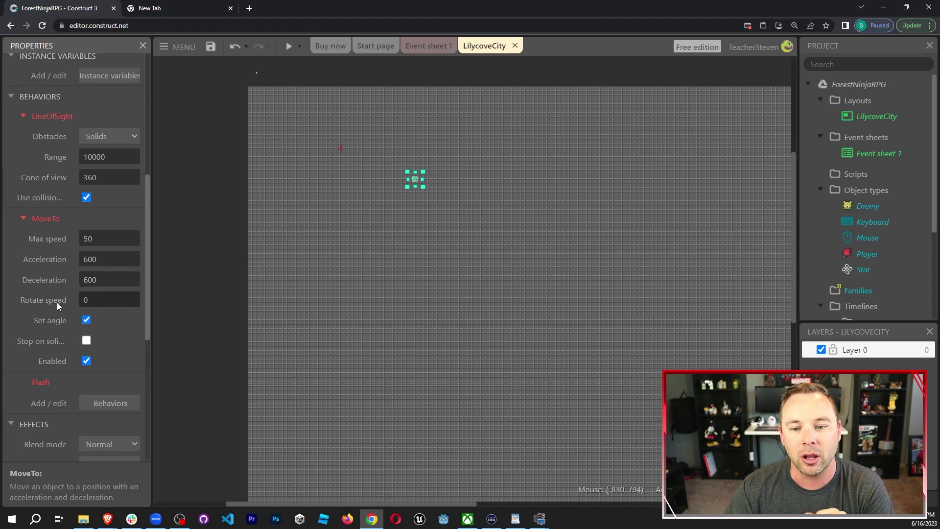
{"action": "left_click", "coordinate": [86, 342]}
{"action": "left_click", "coordinate": [87, 320]}
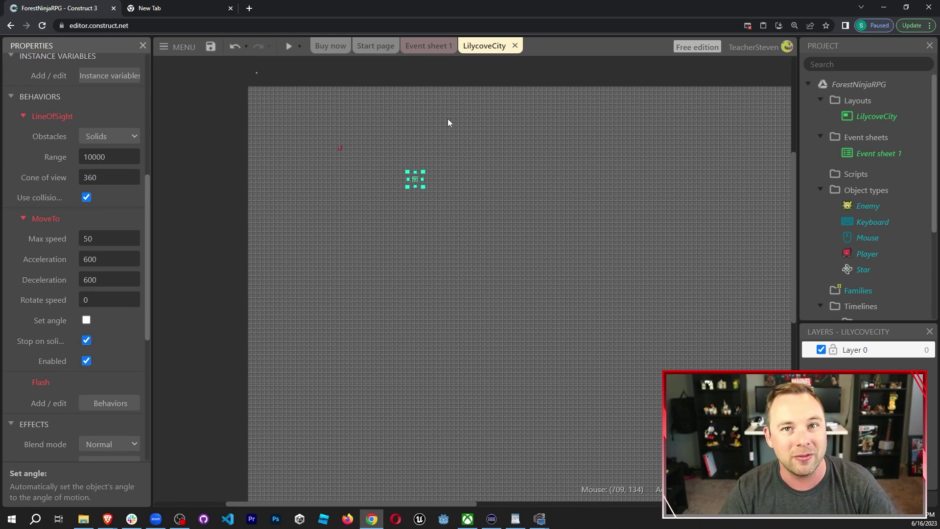
- On Event sheet 1, add an Enemy 'Has LOS to object' condition targeting Player
{"action": "left_click", "coordinate": [422, 48]}
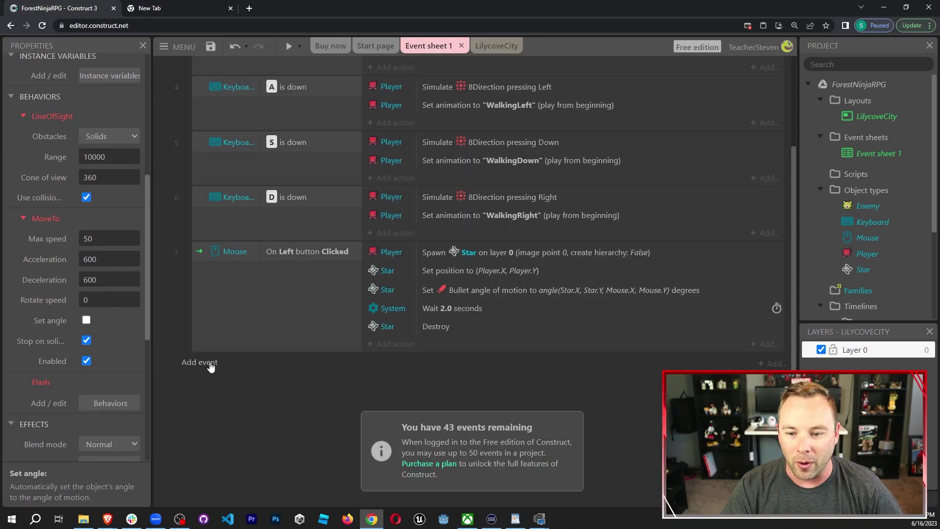
{"action": "left_click", "coordinate": [210, 362]}
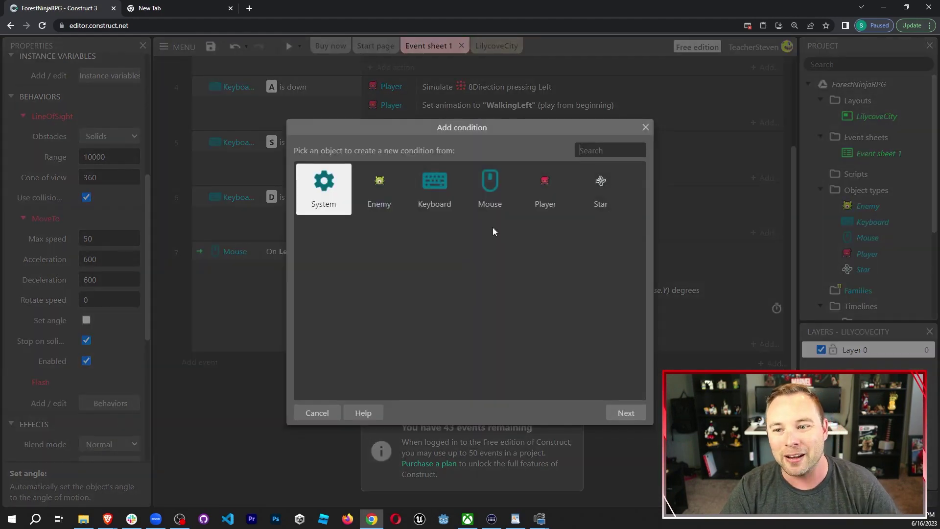
{"action": "left_click", "coordinate": [385, 205]}
{"action": "double_click", "coordinate": [385, 204]}
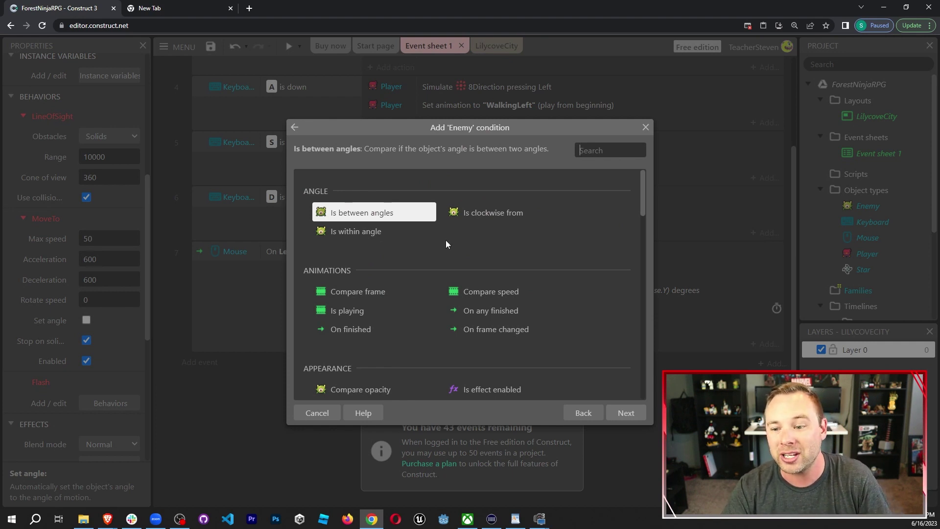
{"action": "scroll", "coordinate": [442, 246], "scroll_direction": "down", "scroll_amount": 5}
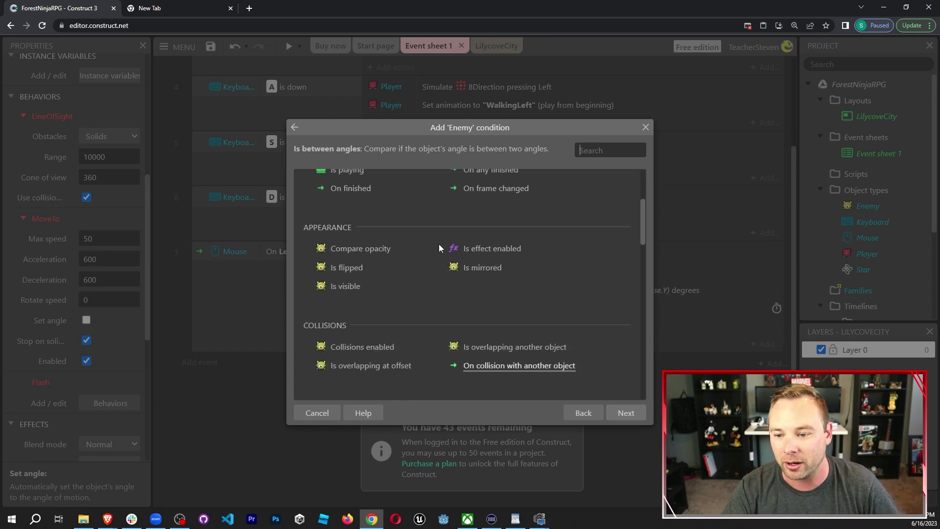
{"action": "scroll", "coordinate": [436, 246], "scroll_direction": "down", "scroll_amount": 6}
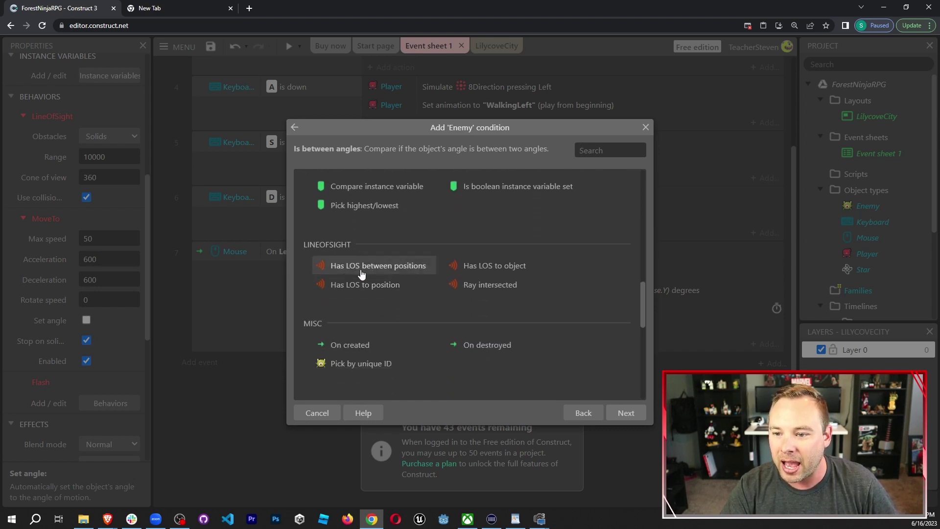
{"action": "left_click", "coordinate": [474, 268]}
{"action": "double_click", "coordinate": [474, 269]}
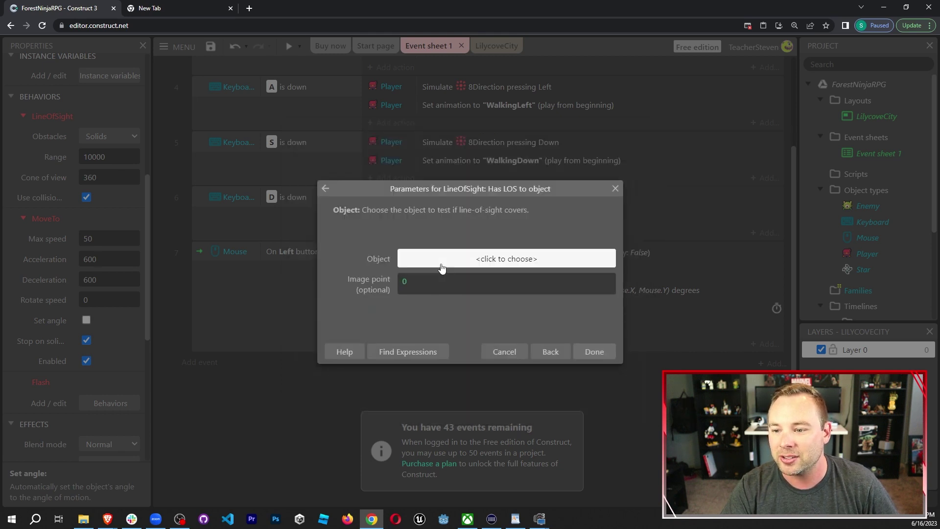
{"action": "left_click", "coordinate": [444, 269]}
{"action": "left_click", "coordinate": [463, 217]}
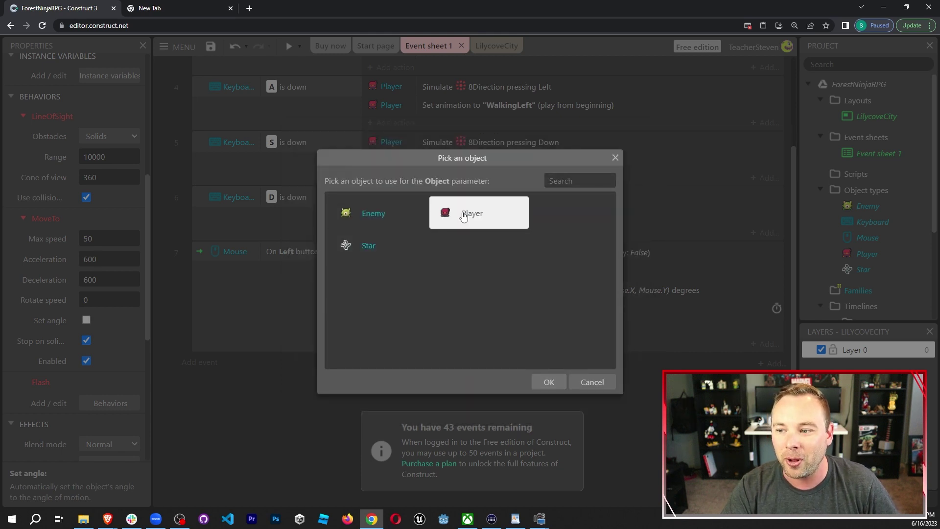
{"action": "double_click", "coordinate": [468, 218]}
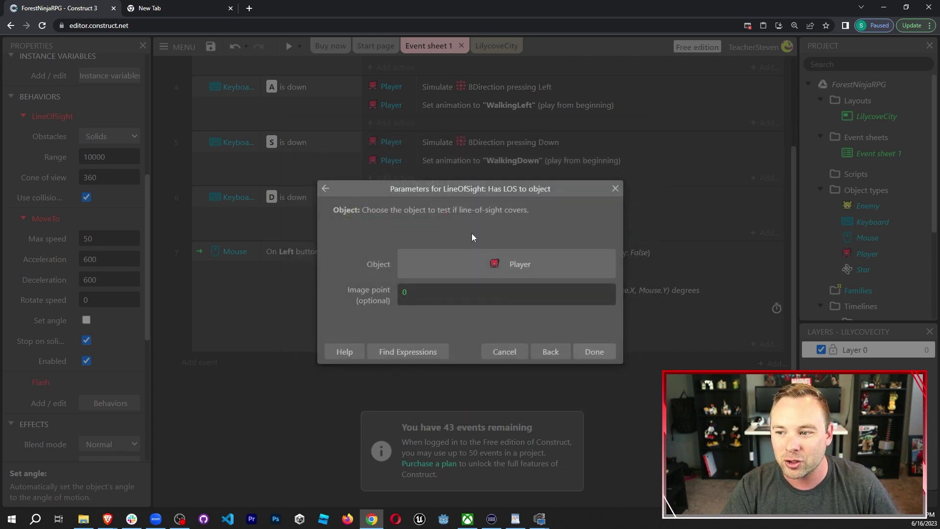
{"action": "left_click", "coordinate": [581, 353]}
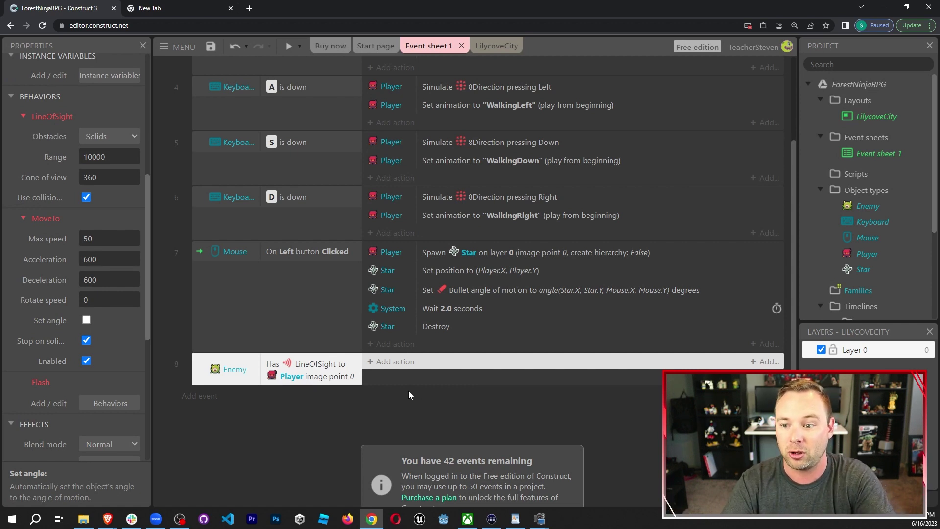
- Add an Enemy MoveTo 'Move to object' action to event 8
{"action": "left_click", "coordinate": [401, 363]}
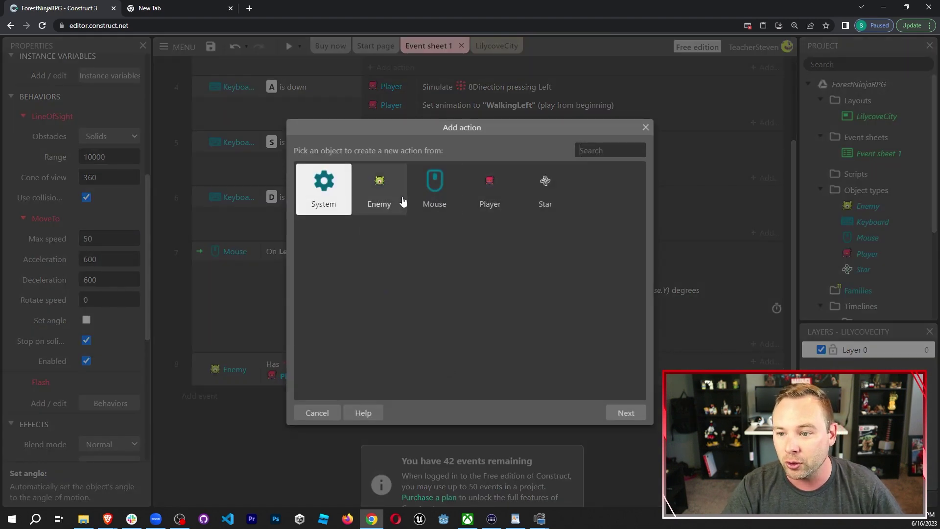
{"action": "double_click", "coordinate": [386, 194]}
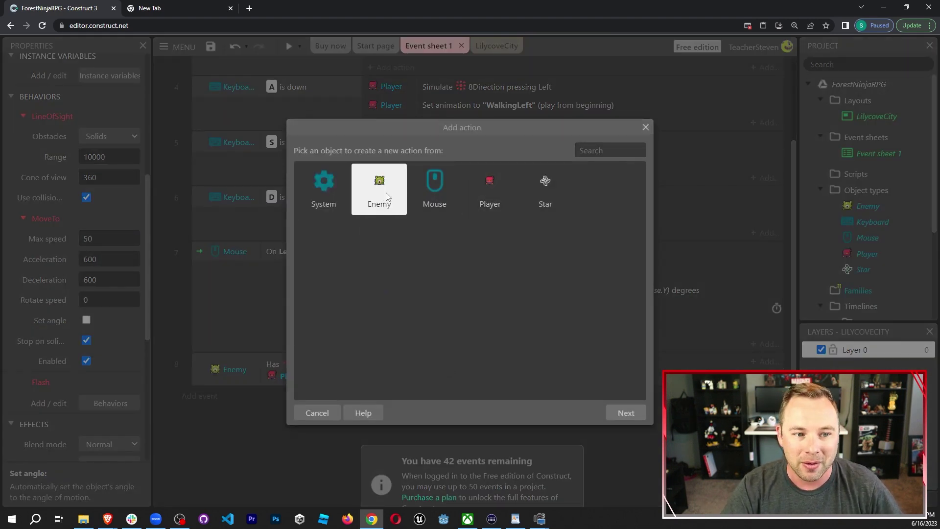
{"action": "type", "text": "move"}
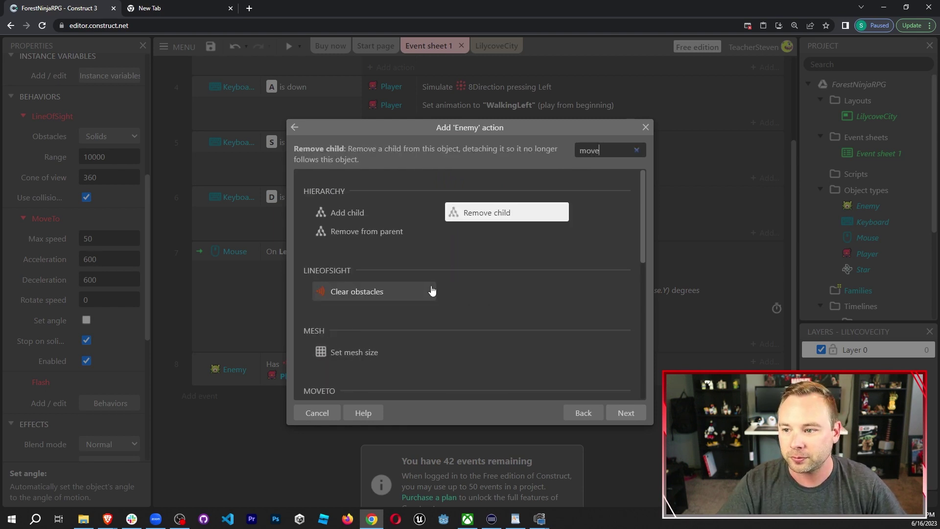
{"action": "scroll", "coordinate": [432, 291], "scroll_direction": "down", "scroll_amount": 4}
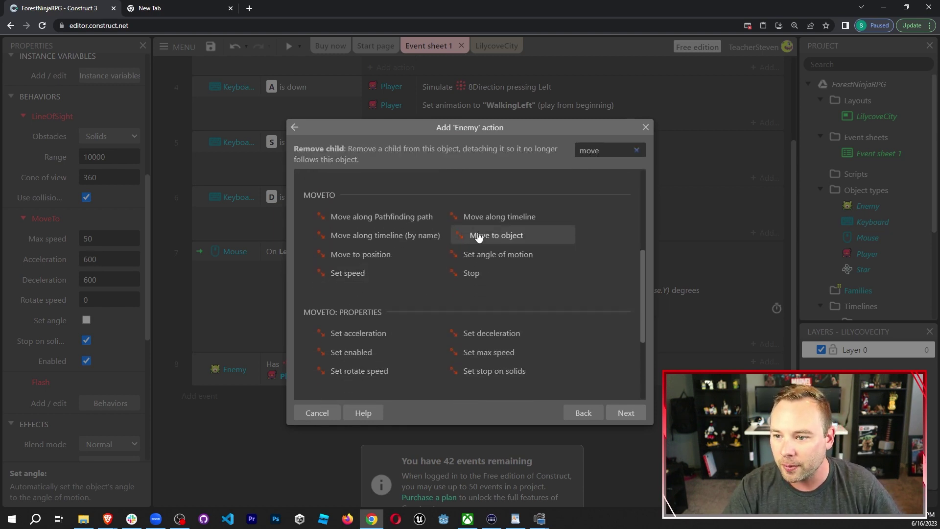
{"action": "left_click", "coordinate": [531, 242]}
{"action": "left_click", "coordinate": [531, 242]}
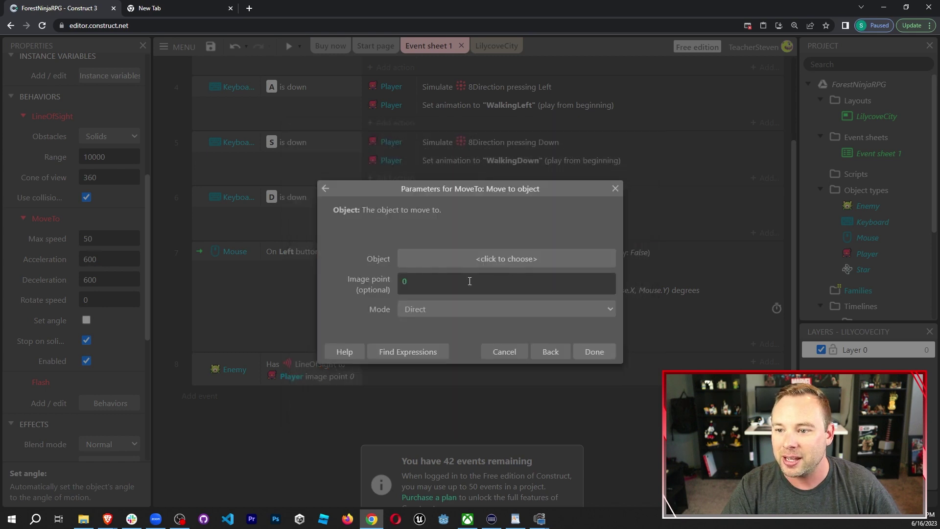
- Target Player with Direct mode, finish the action, and complete the Google Drive autosave
{"action": "left_click", "coordinate": [457, 262]}
{"action": "double_click", "coordinate": [496, 219]}
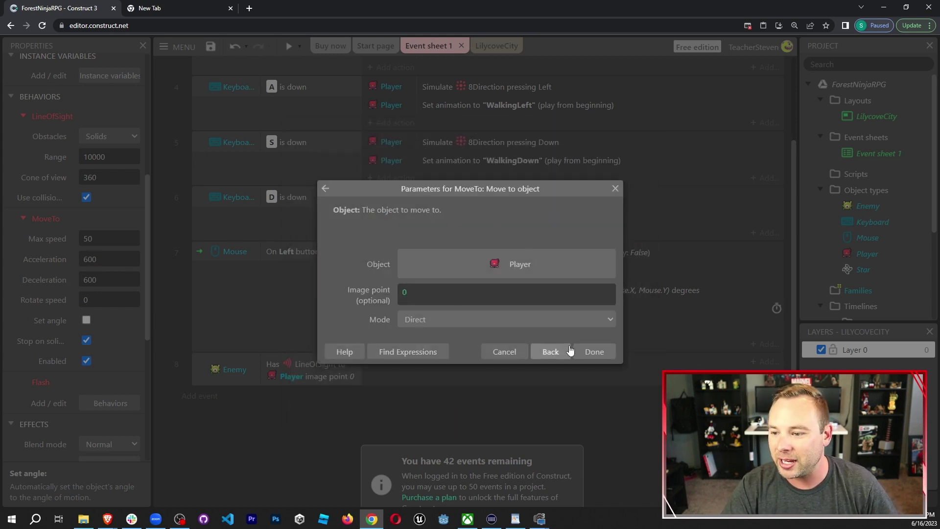
{"action": "left_click", "coordinate": [514, 318]}
{"action": "left_click", "coordinate": [350, 330]}
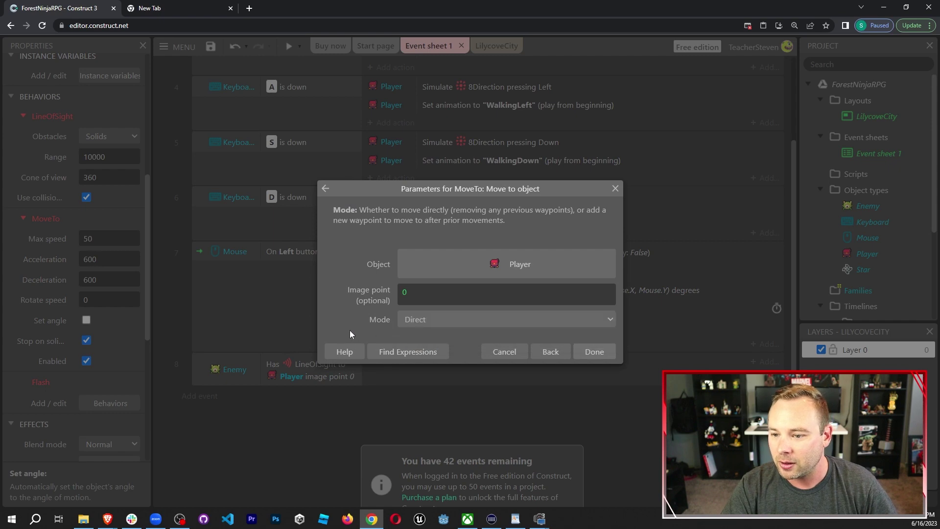
{"action": "left_click", "coordinate": [607, 351]}
{"action": "left_click", "coordinate": [495, 285]}
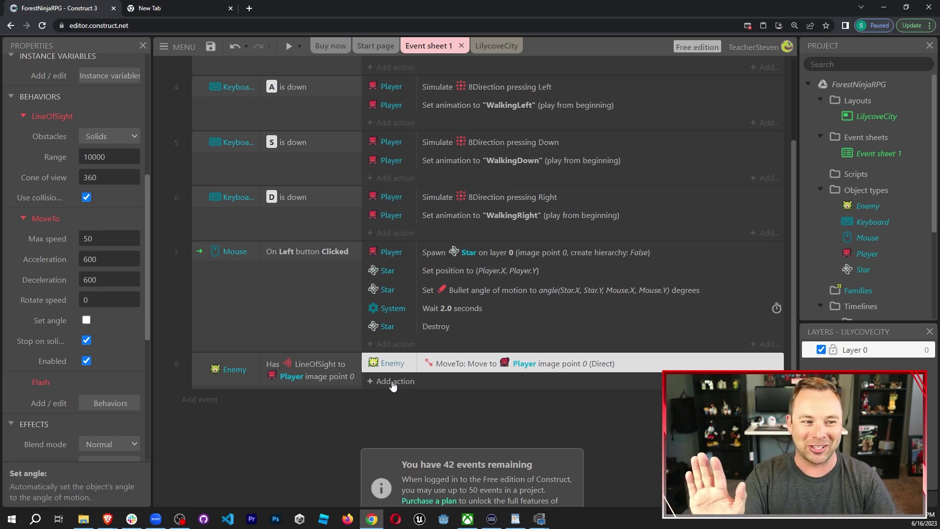
- Add an Enemy Set animation action to event 8 with animation 'Walking'
{"action": "left_click", "coordinate": [393, 386]}
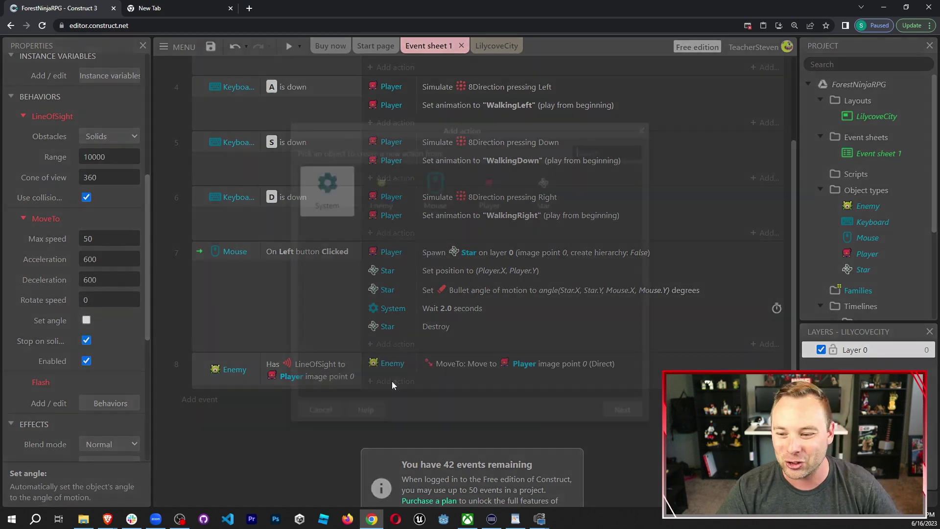
{"action": "double_click", "coordinate": [380, 187]}
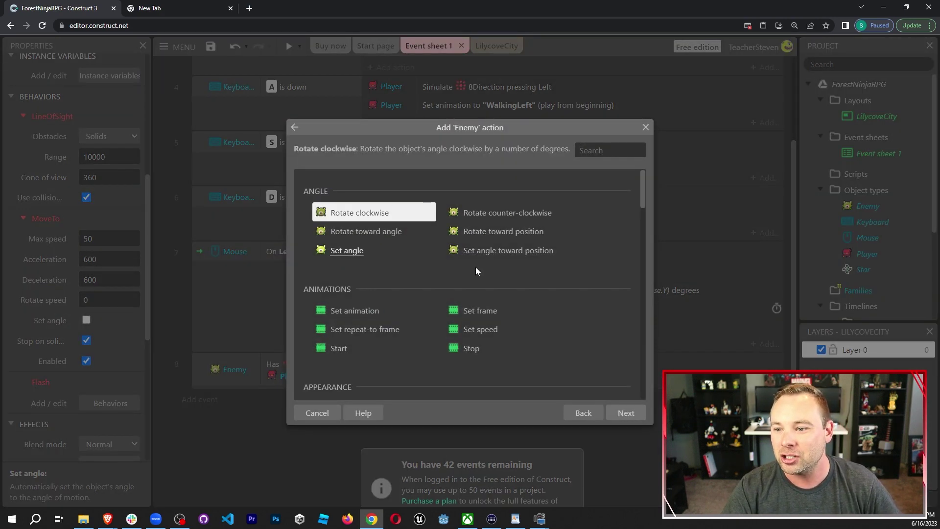
{"action": "double_click", "coordinate": [384, 311]}
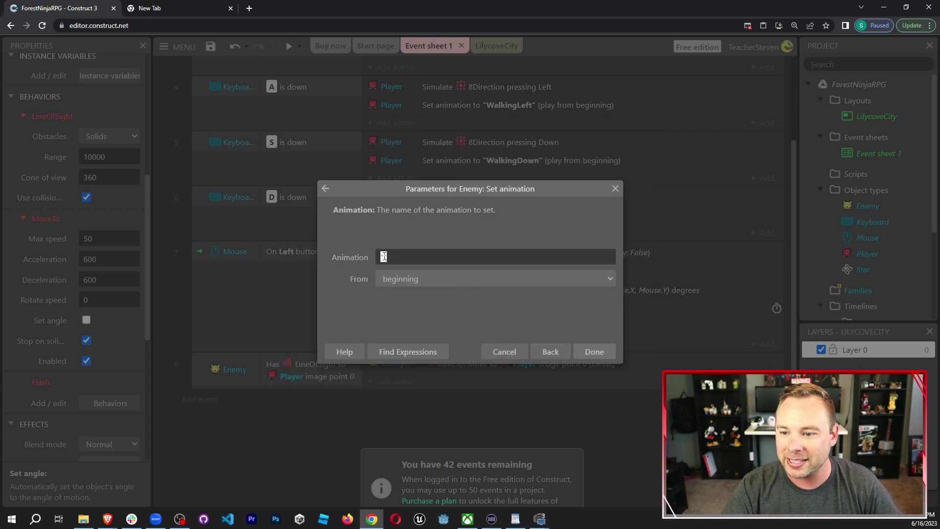
{"action": "type", "text": "\"Walking\""}
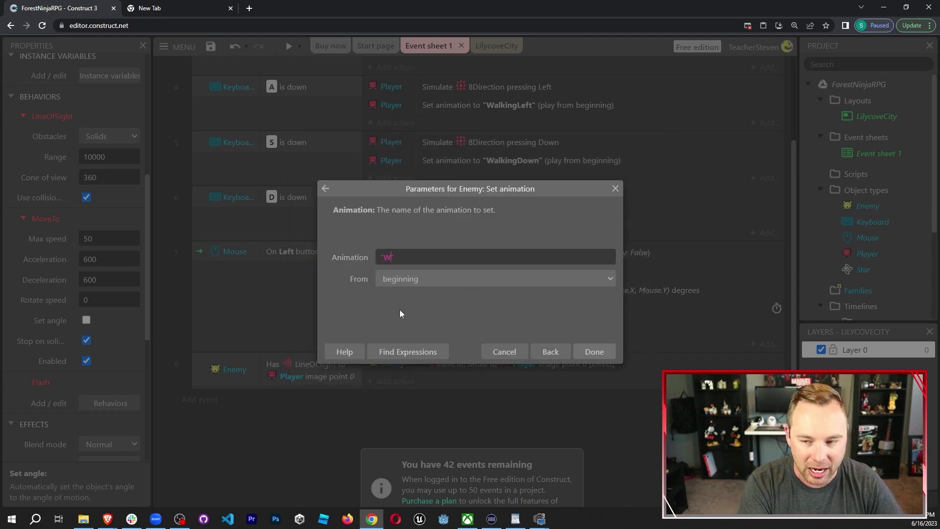